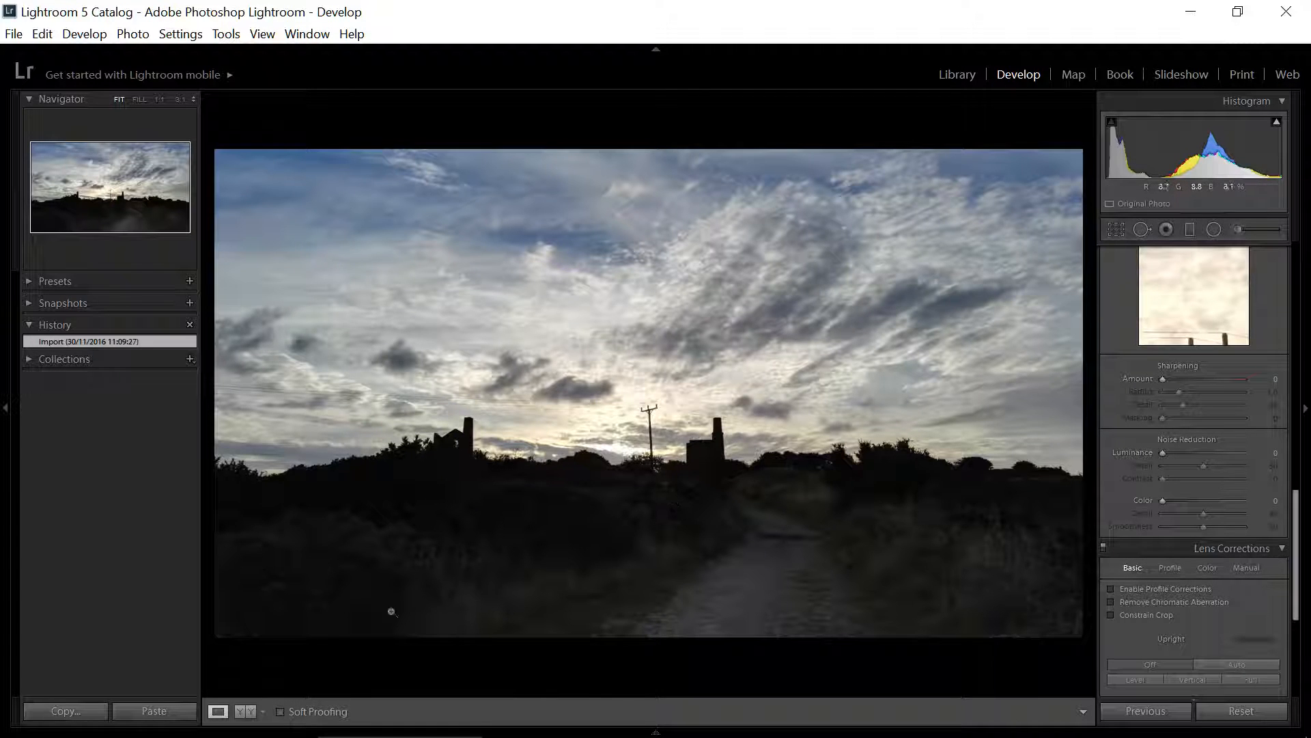
# Step: Set the photo's highlights to -100 and its shadows to +100 in the basic tone adjustments
pyautogui.scroll(5, 1216, 445)
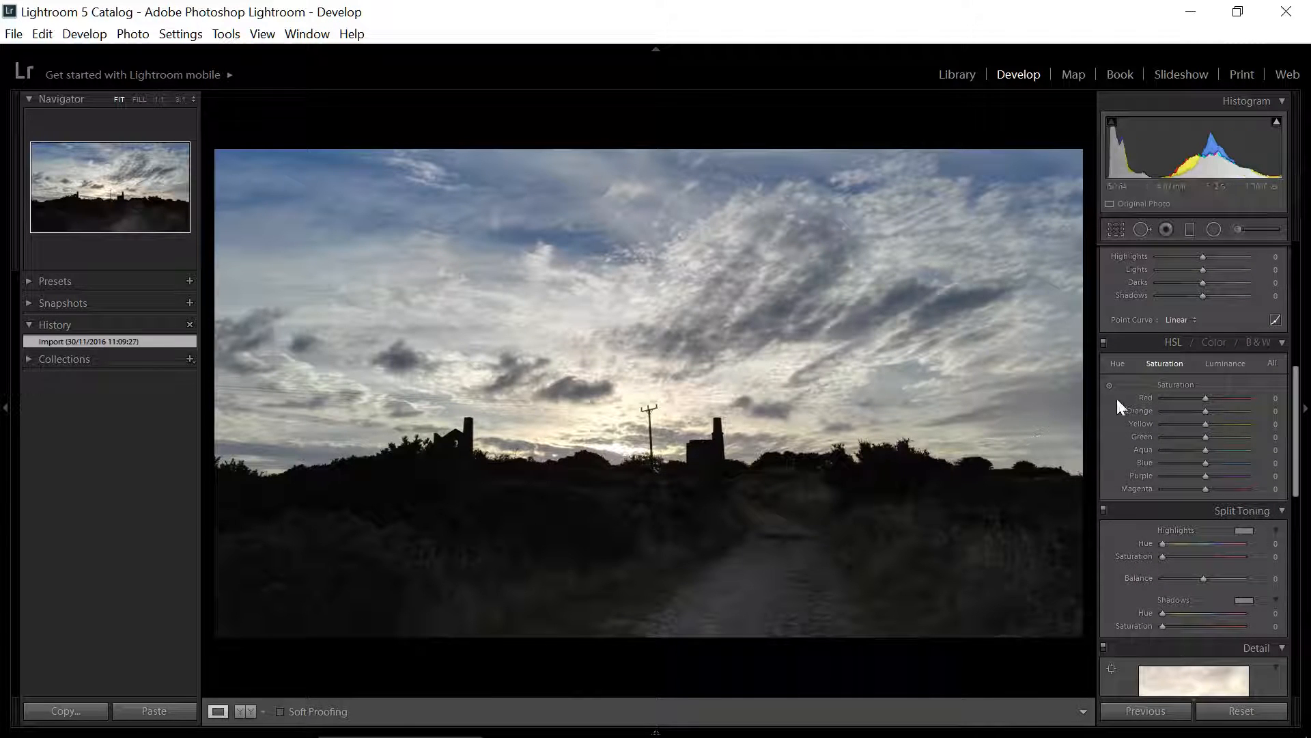
pyautogui.scroll(3, 1221, 301)
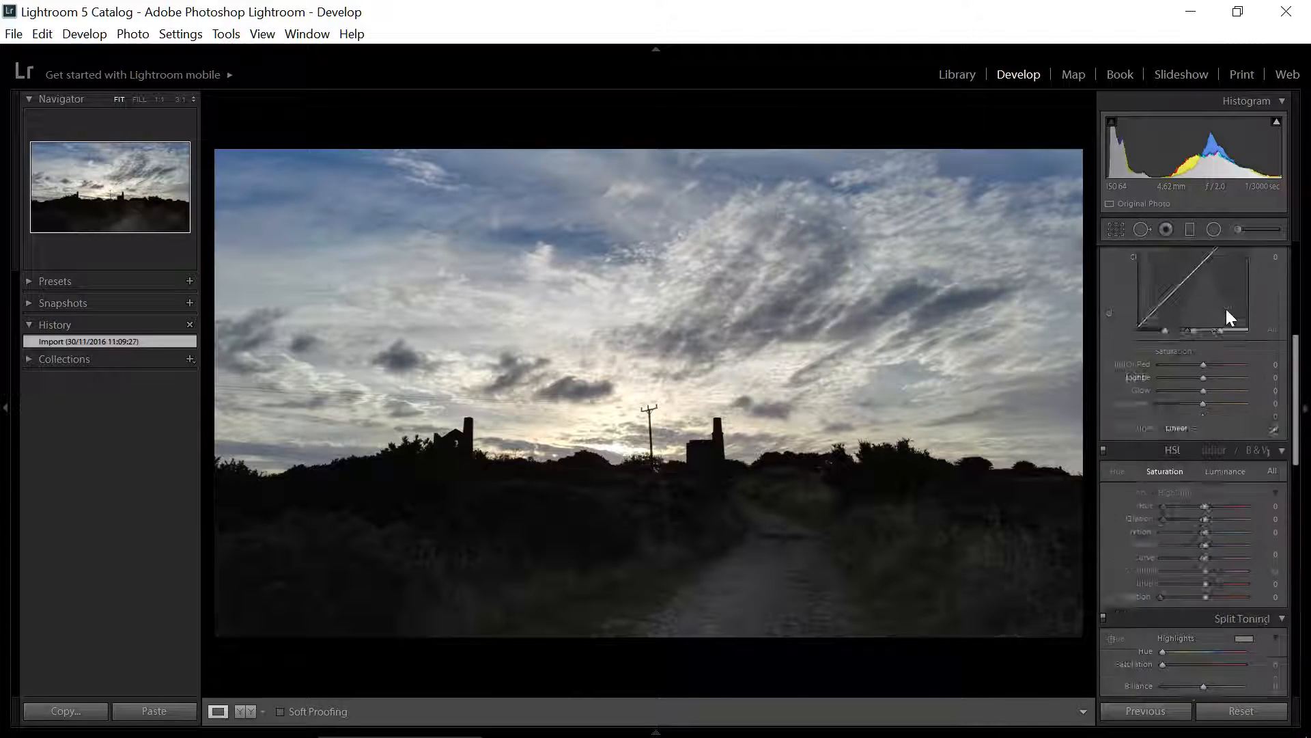
pyautogui.scroll(3, 1248, 335)
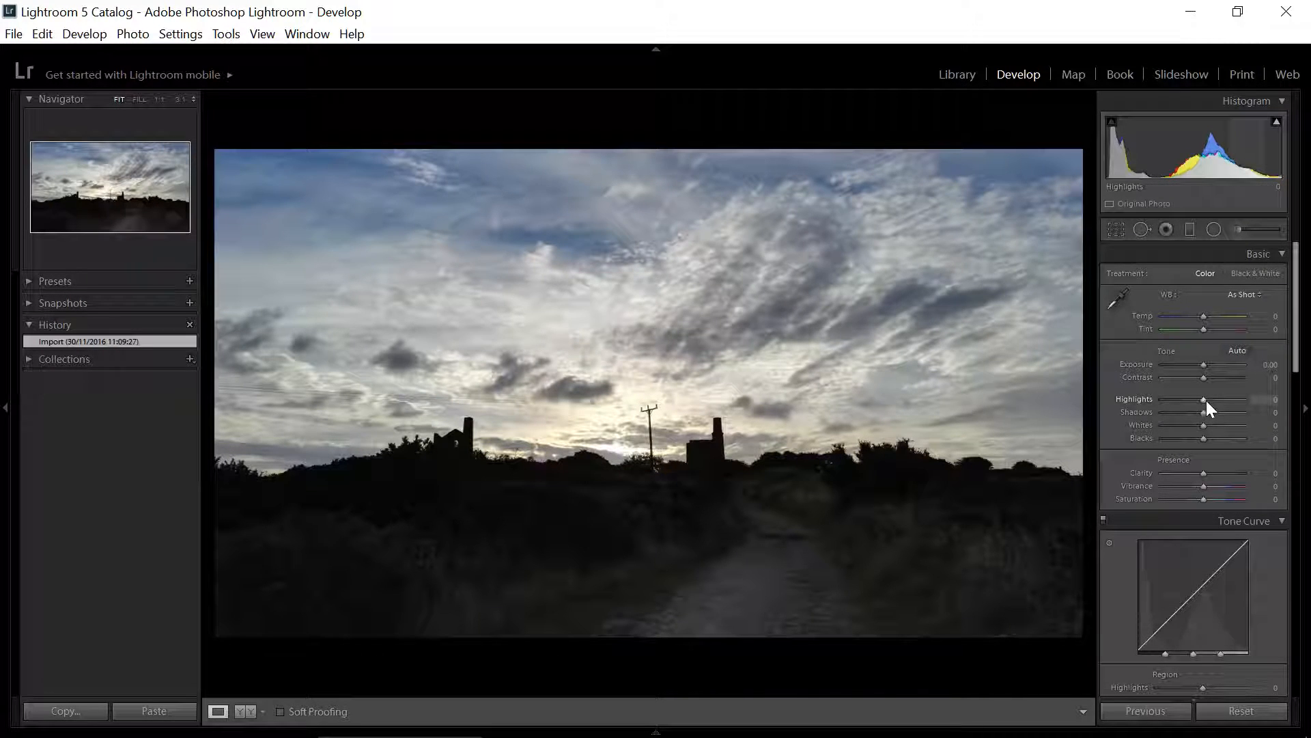
pyautogui.moveTo(1206, 400); pyautogui.dragTo(1139, 407)
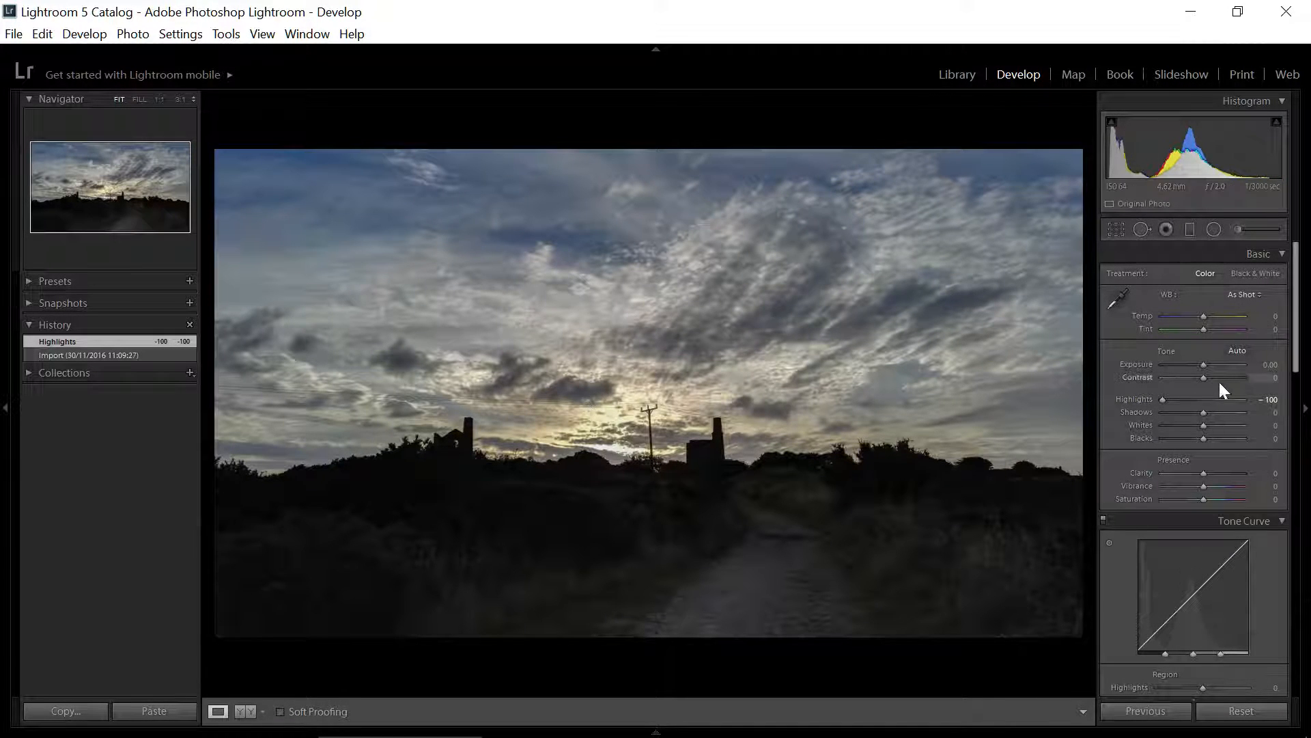
pyautogui.moveTo(1161, 400)
pyautogui.mouseDown()
pyautogui.moveTo(1225, 405)
pyautogui.moveTo(1154, 407)
pyautogui.mouseUp()
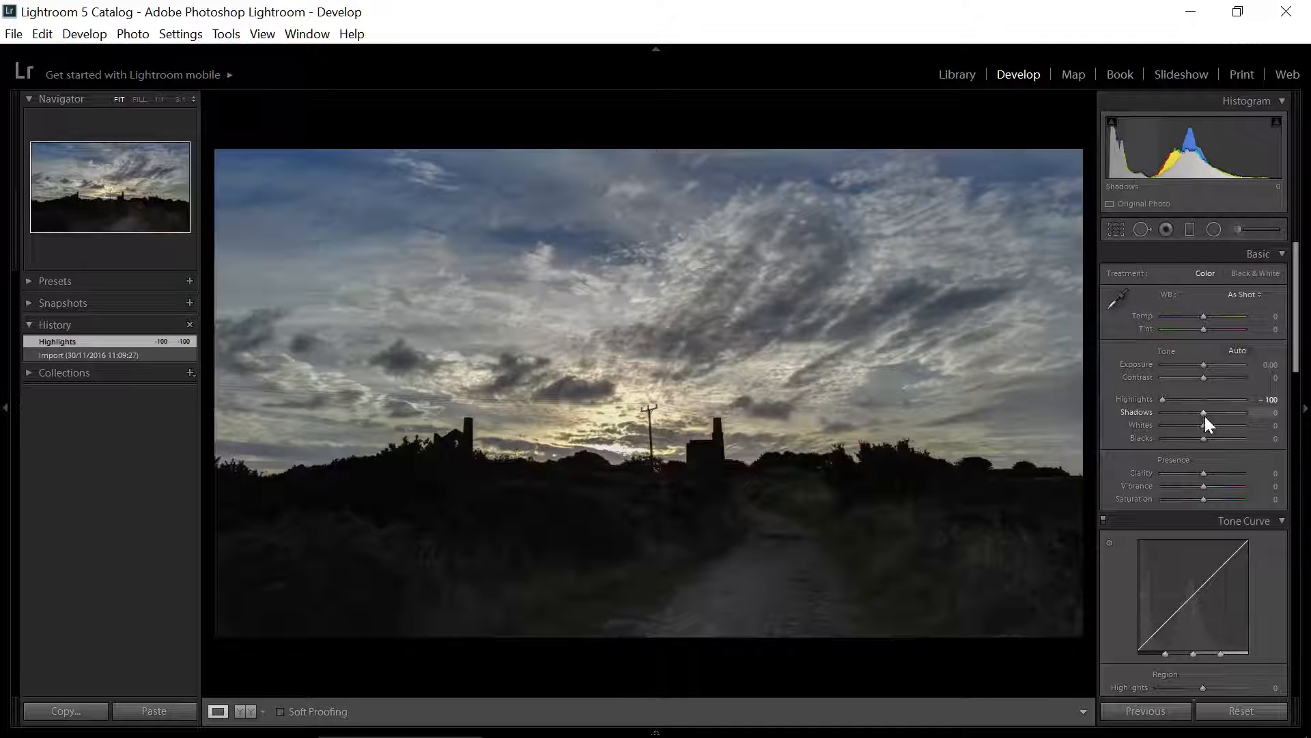
pyautogui.moveTo(1205, 416); pyautogui.dragTo(1248, 419)
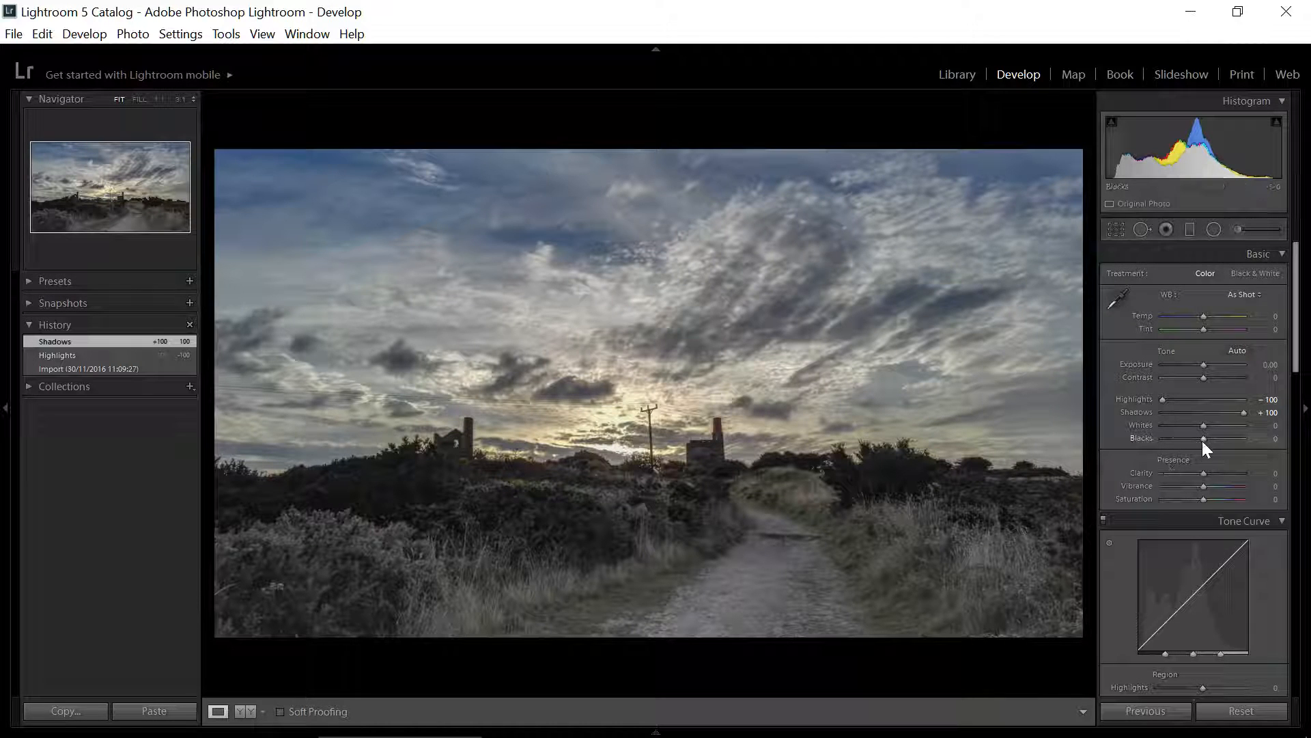
# Step: Set the photo's blacks to -29 and its whites to +39
pyautogui.moveTo(1203, 437); pyautogui.dragTo(1195, 440)
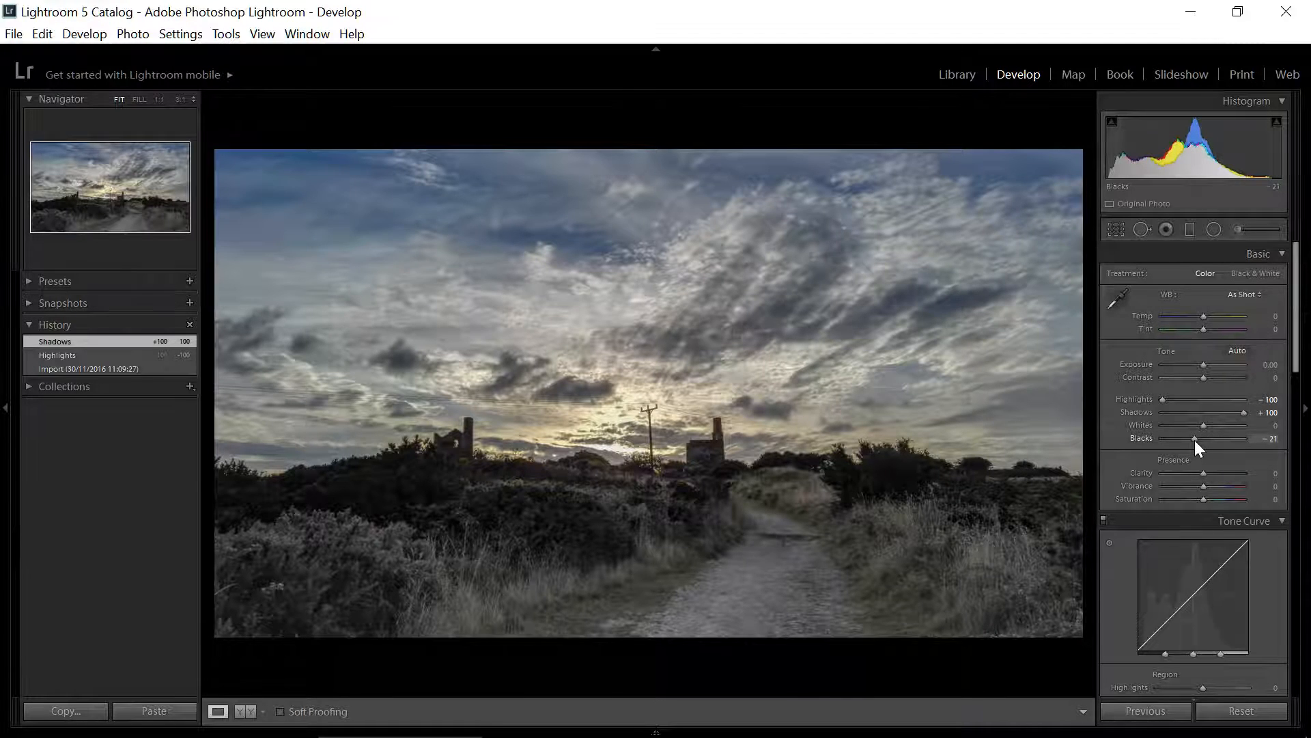
pyautogui.doubleClick(1194, 440)
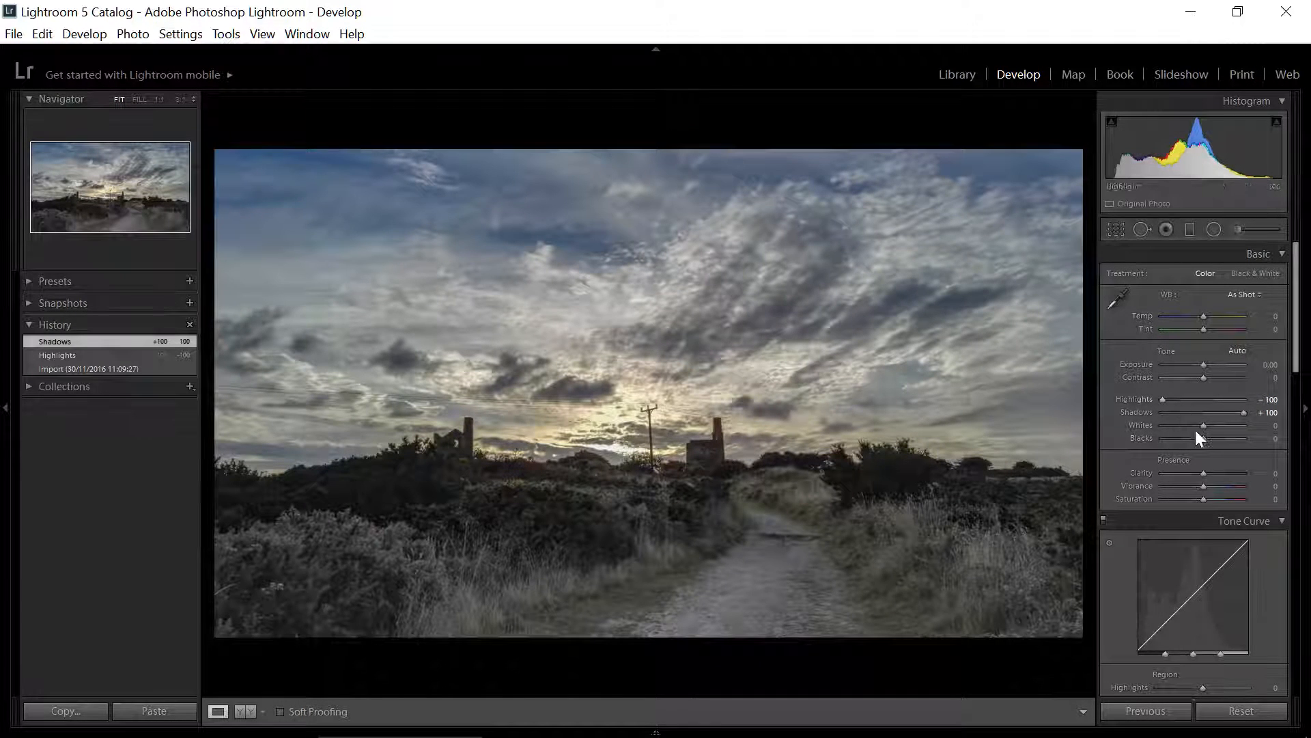
pyautogui.moveTo(1201, 436); pyautogui.dragTo(1188, 437)
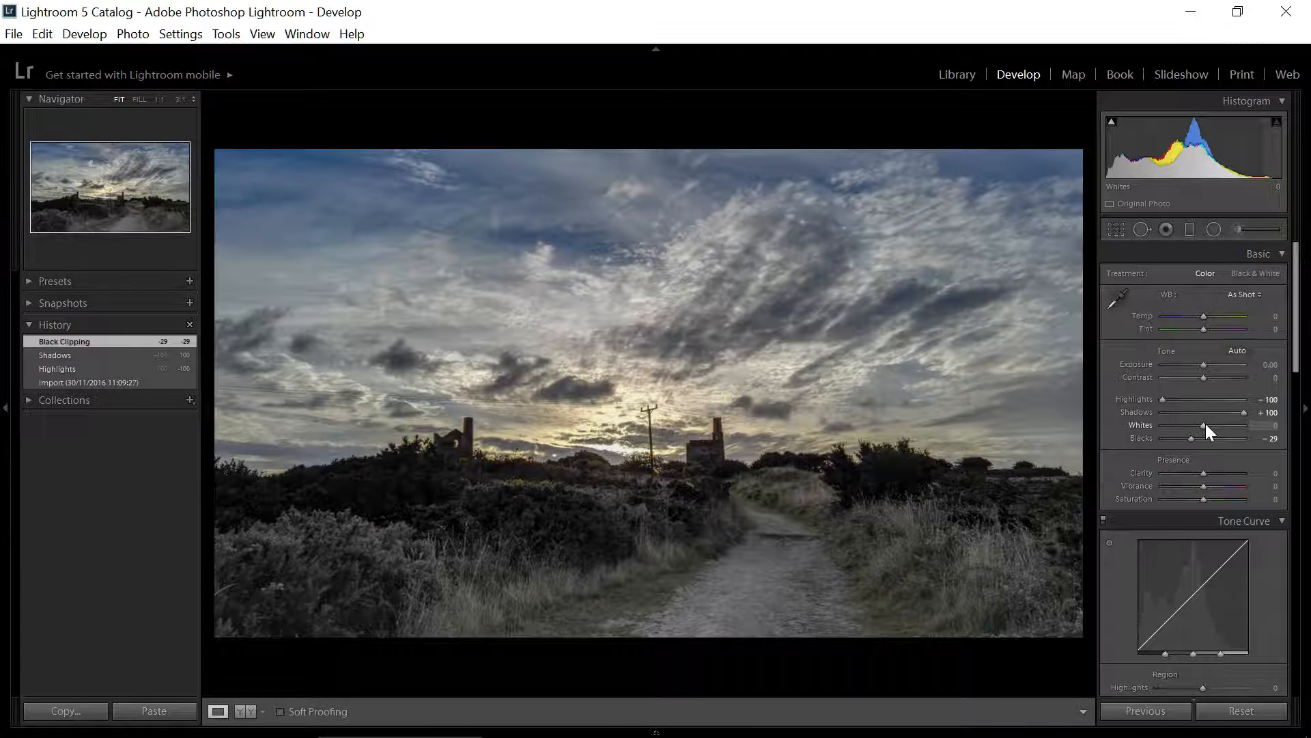
pyautogui.moveTo(1206, 423); pyautogui.dragTo(1220, 425)
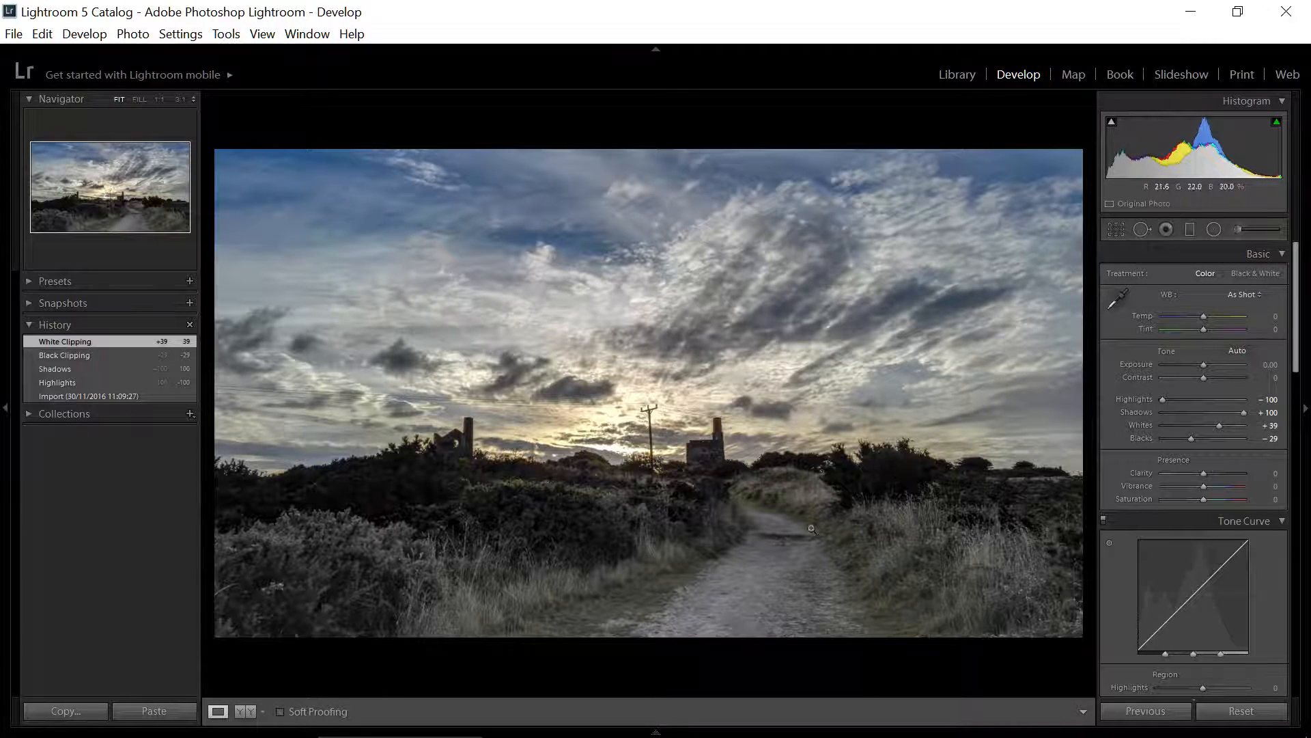
# Step: Review the edit history state by state, from the original import up to the white clipping change
pyautogui.click(104, 397)
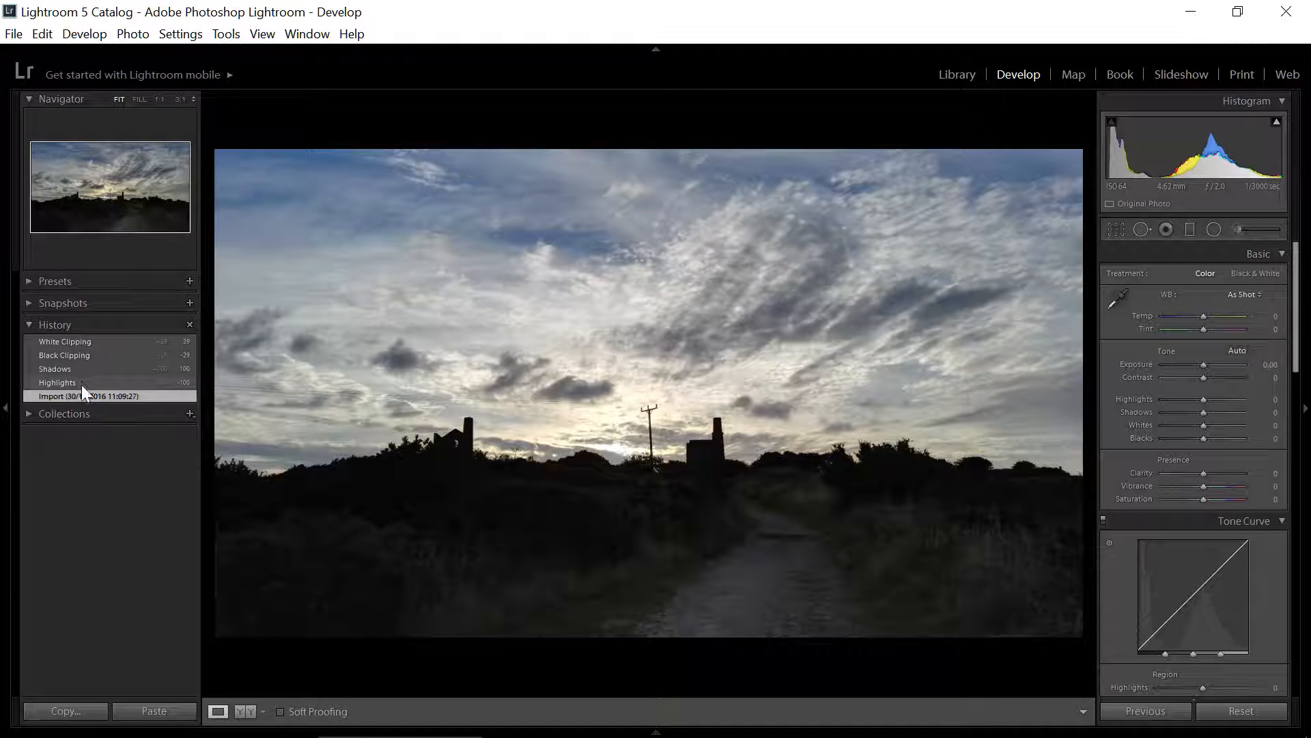
pyautogui.click(83, 384)
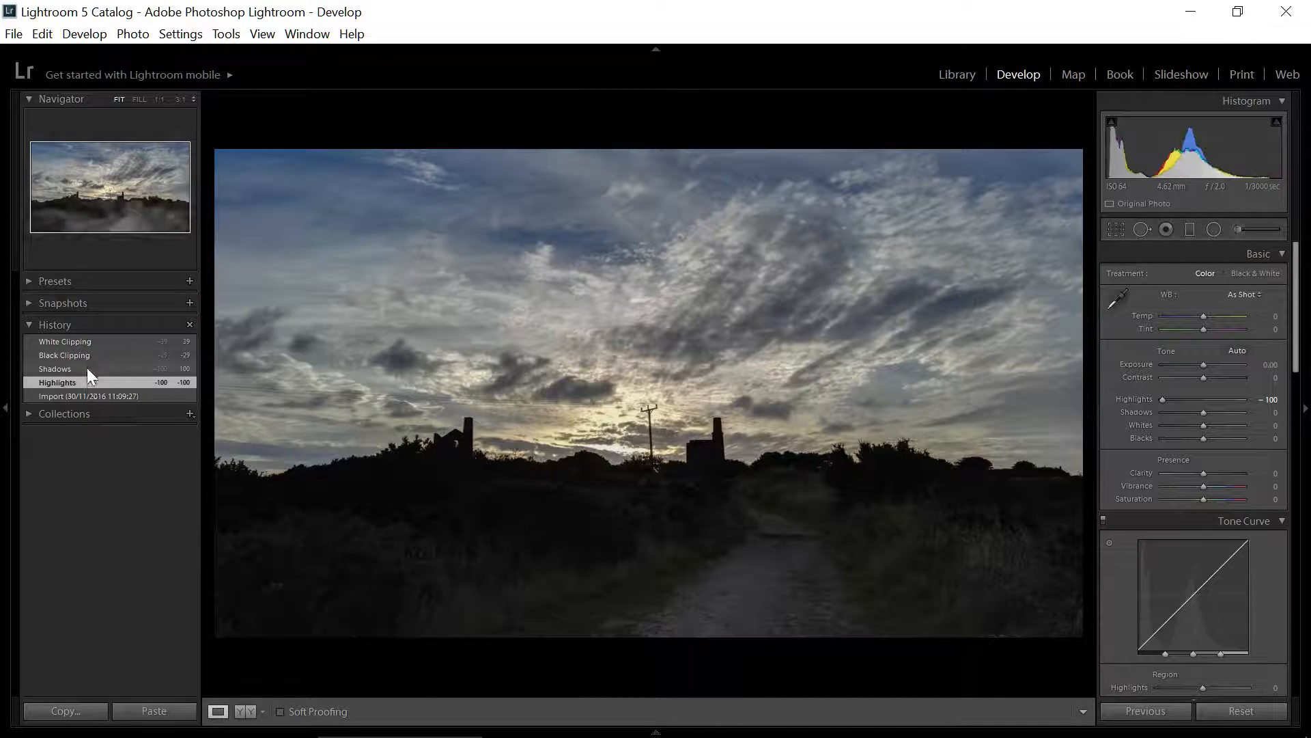
pyautogui.click(87, 369)
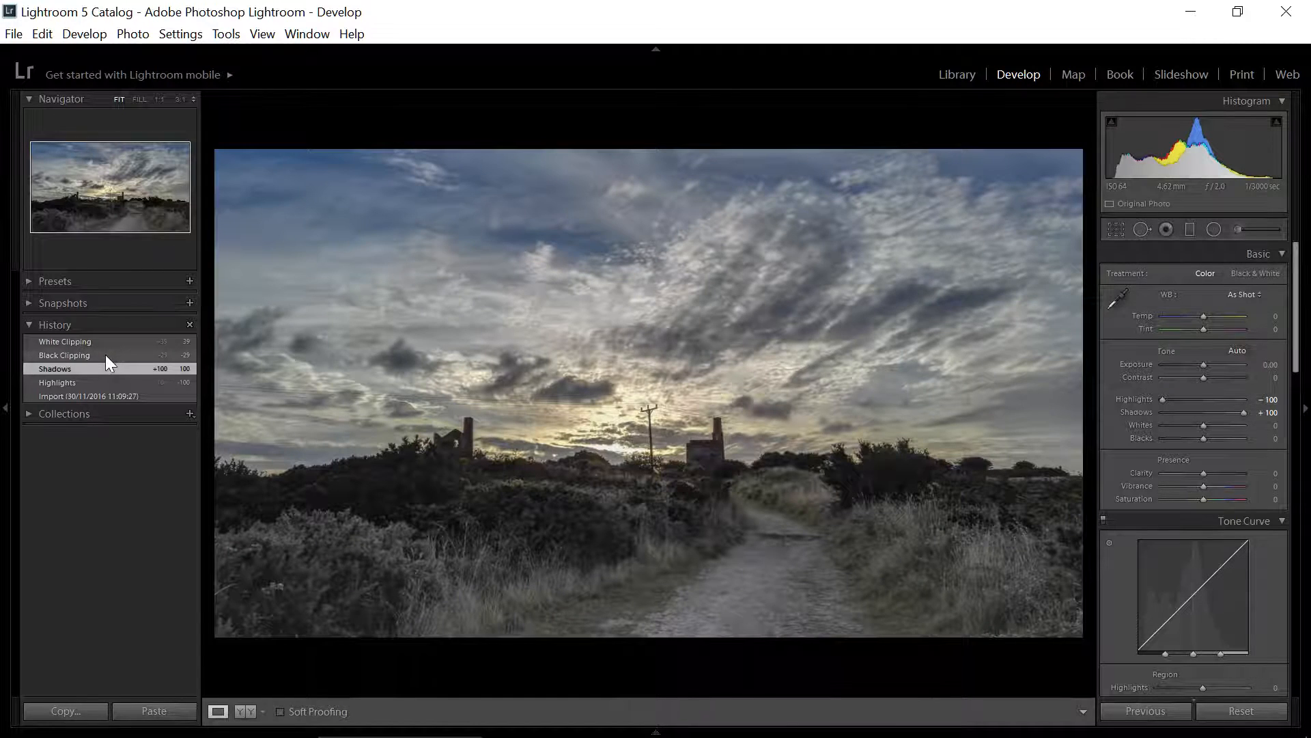
pyautogui.click(105, 355)
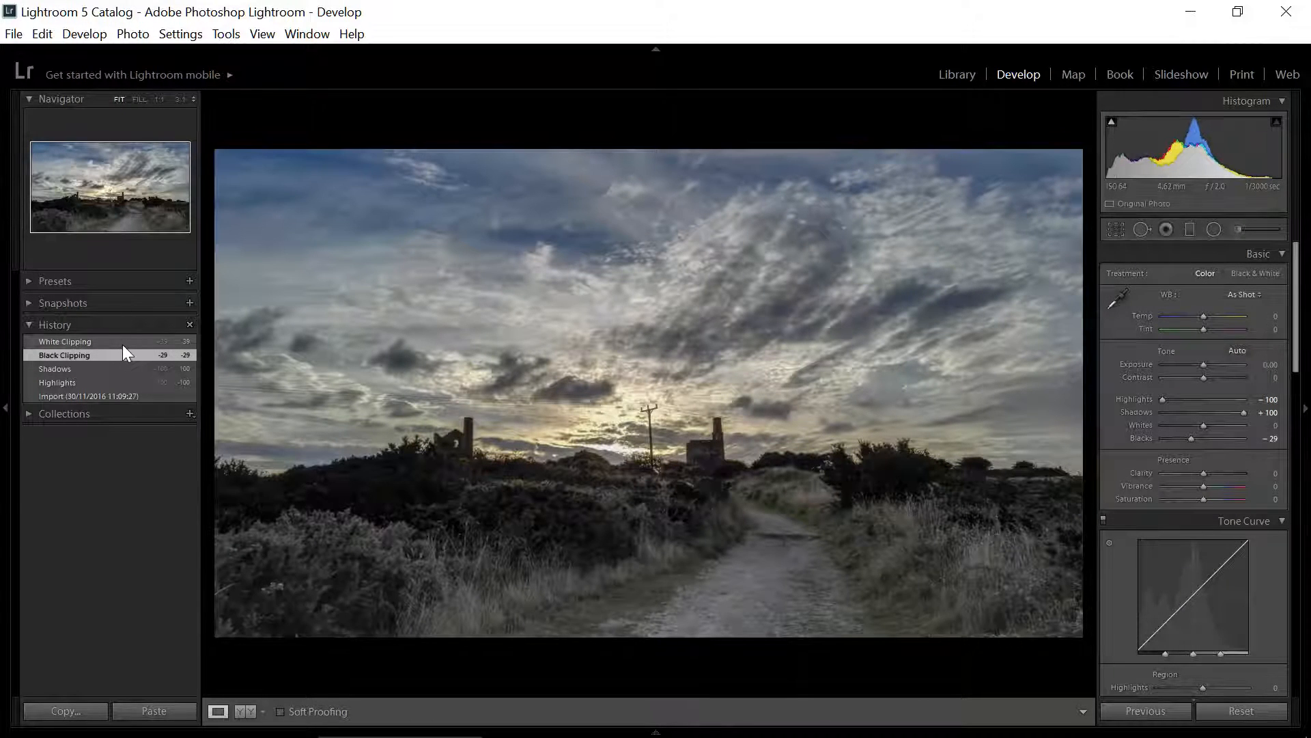
pyautogui.click(124, 345)
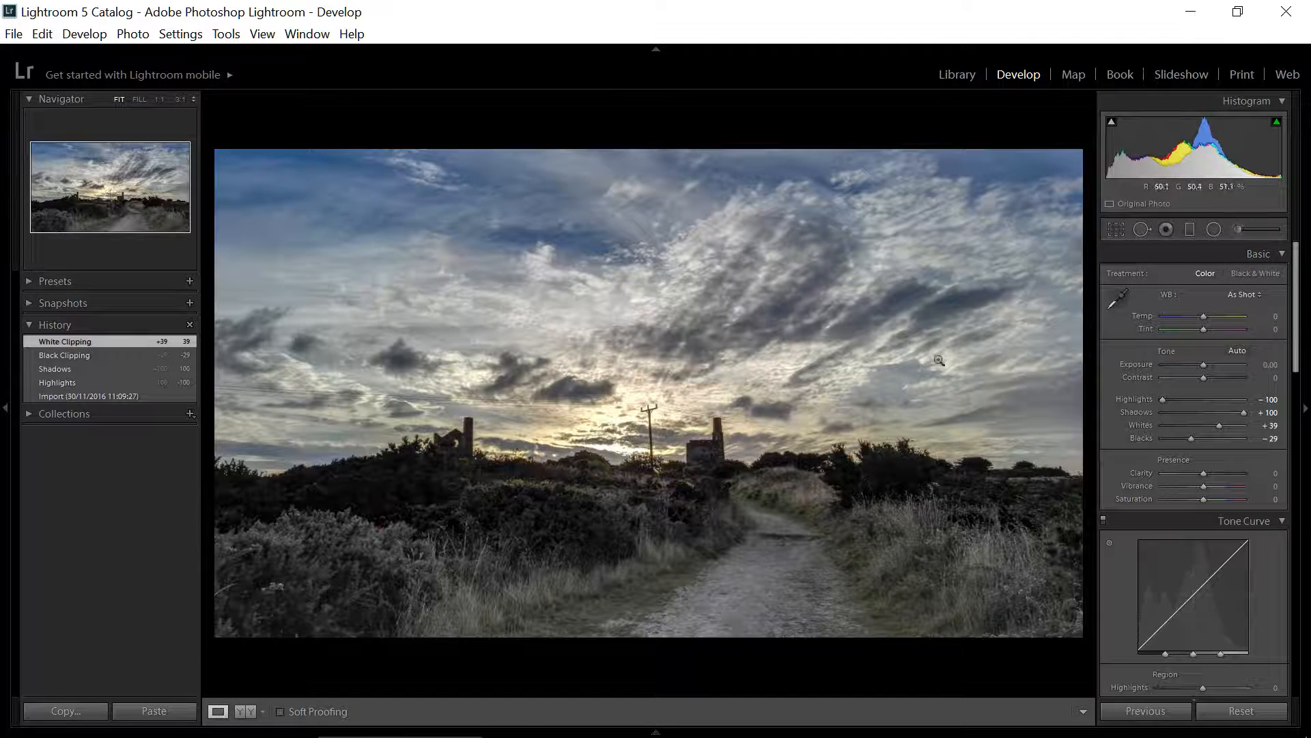
# Step: Set the photo's clarity to +33 and compare it with the preceding history state
pyautogui.click(1217, 474)
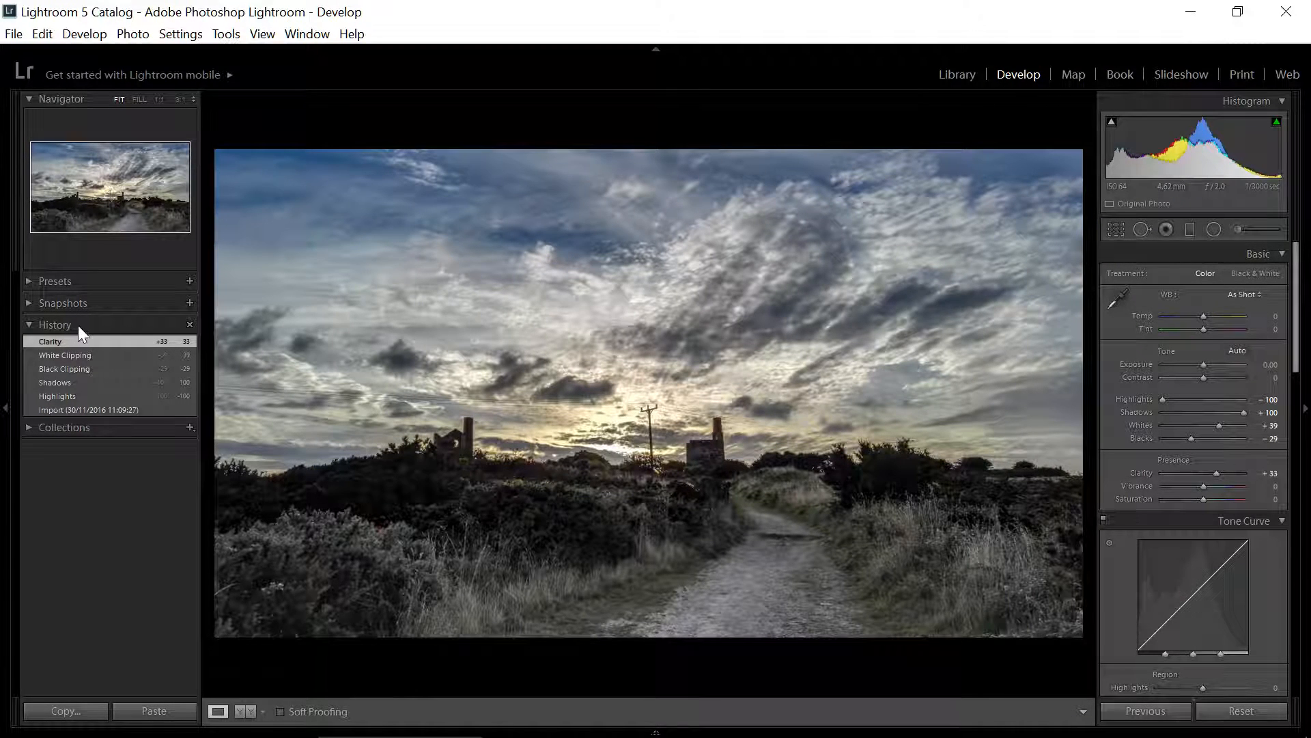
pyautogui.click(65, 357)
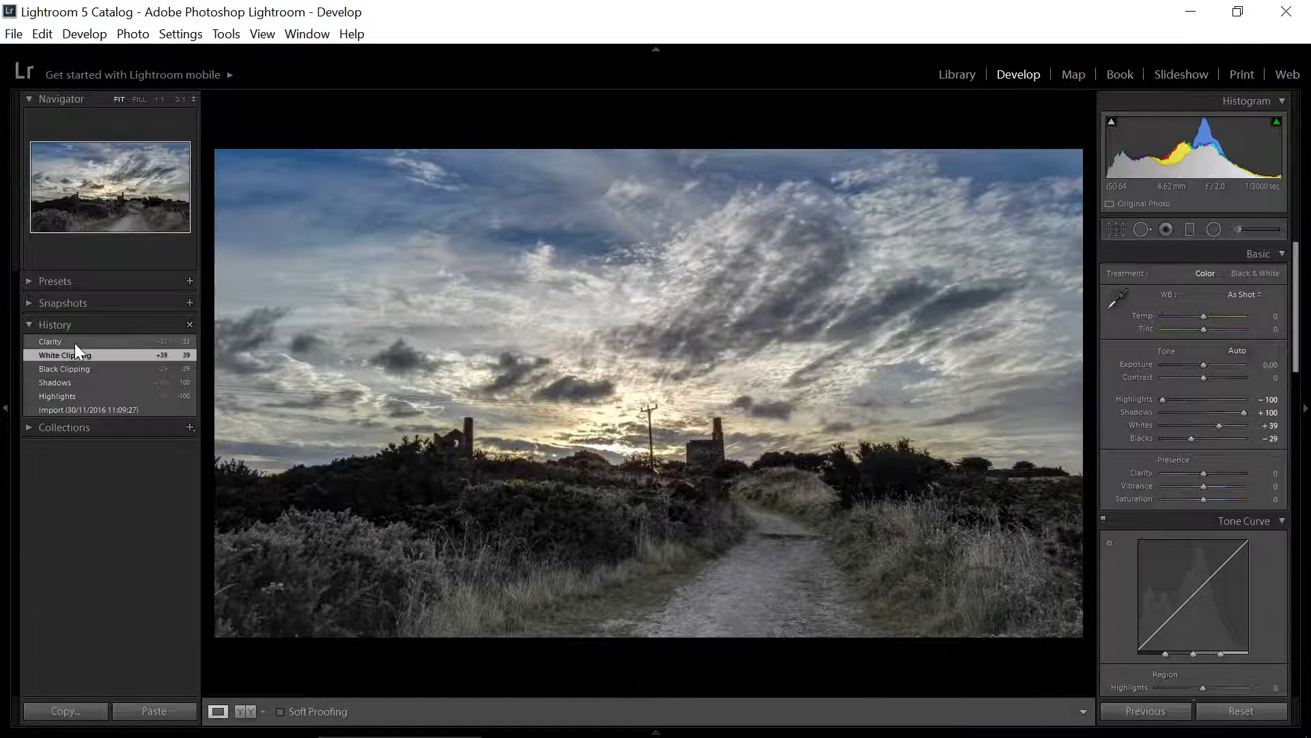
pyautogui.click(75, 343)
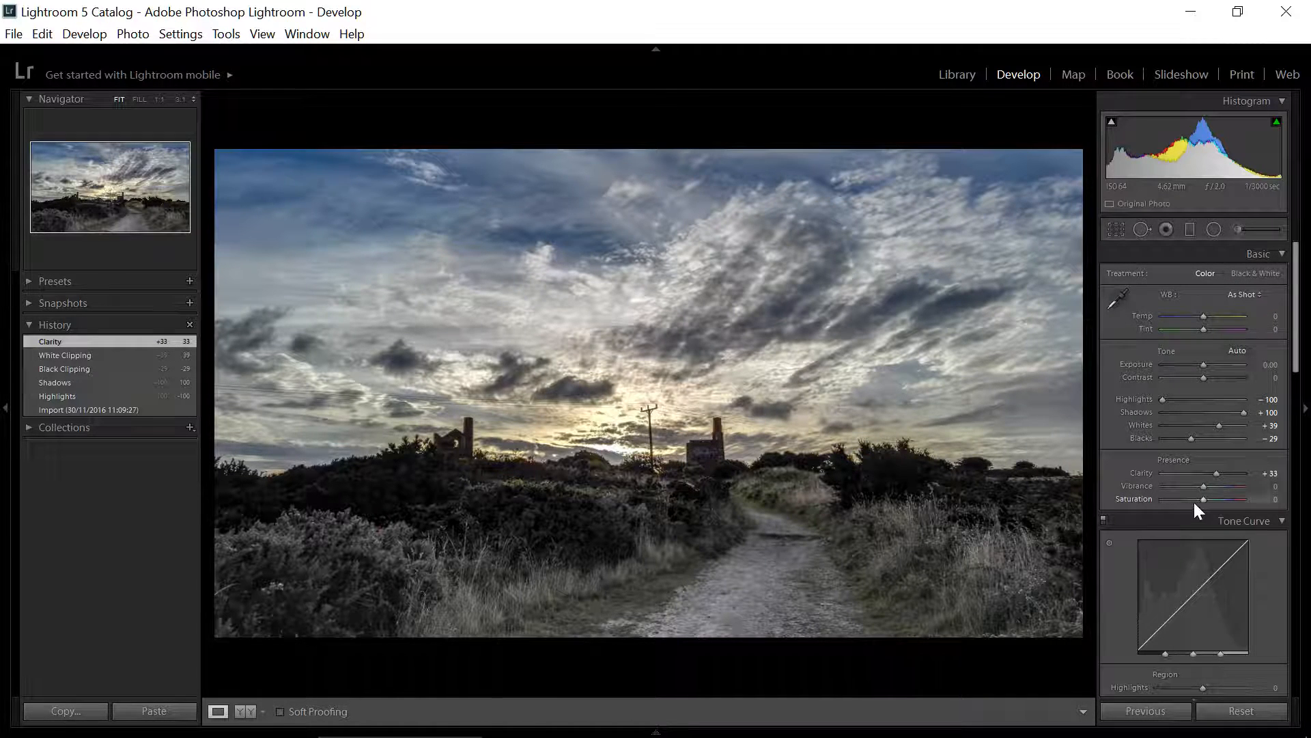
# Step: Reset the photo's saturation to 0 and raise its vibrance to +55
pyautogui.moveTo(1202, 502)
pyautogui.mouseDown()
pyautogui.moveTo(1274, 512)
pyautogui.moveTo(1200, 505)
pyautogui.mouseUp()
pyautogui.doubleClick(1141, 501)
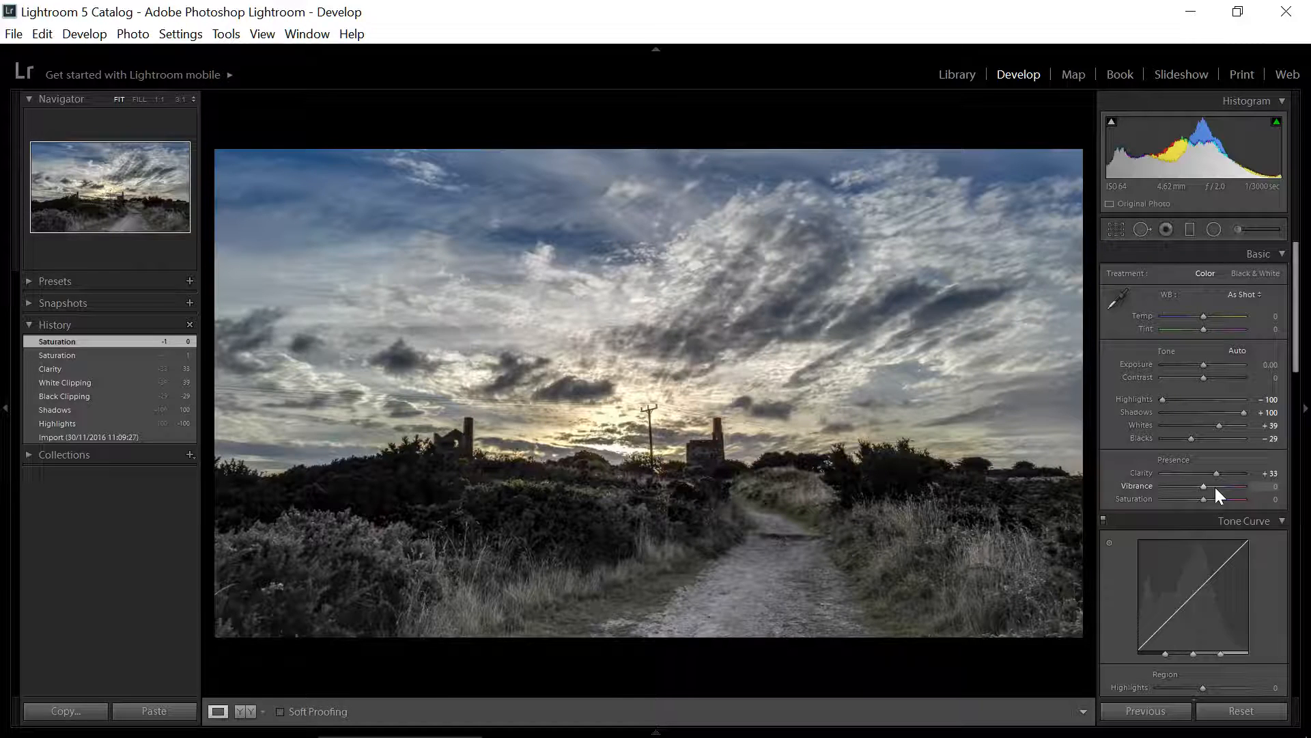
pyautogui.click(1218, 486)
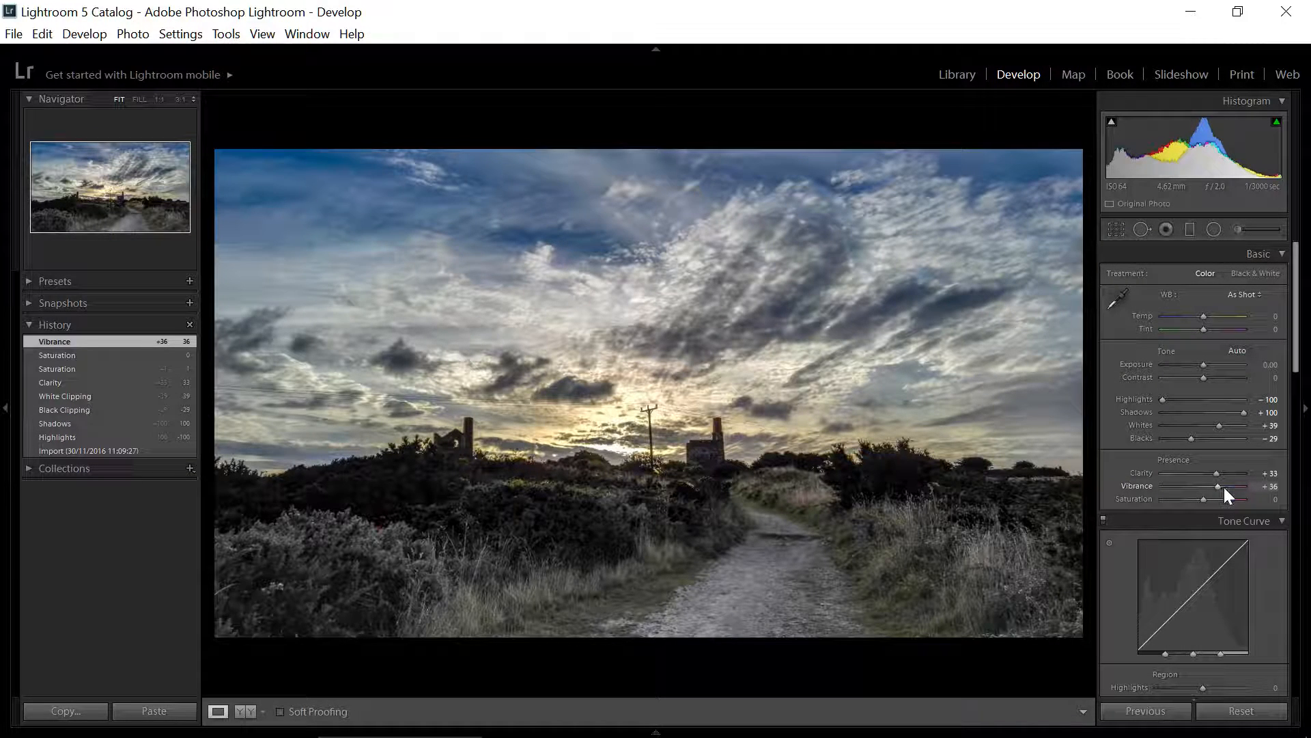
pyautogui.click(1225, 487)
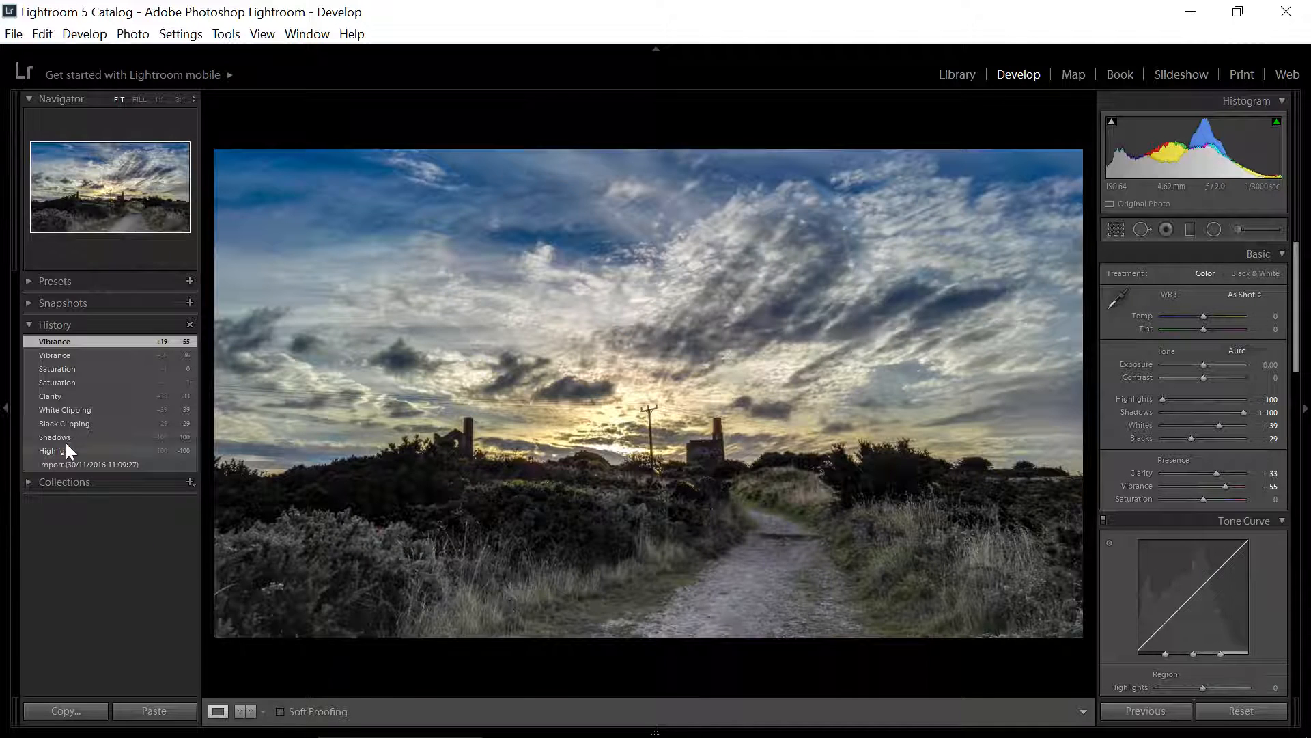
# Step: Compare the imported original with the latest vibrance edit using the history states, ending on the edited version
pyautogui.click(95, 466)
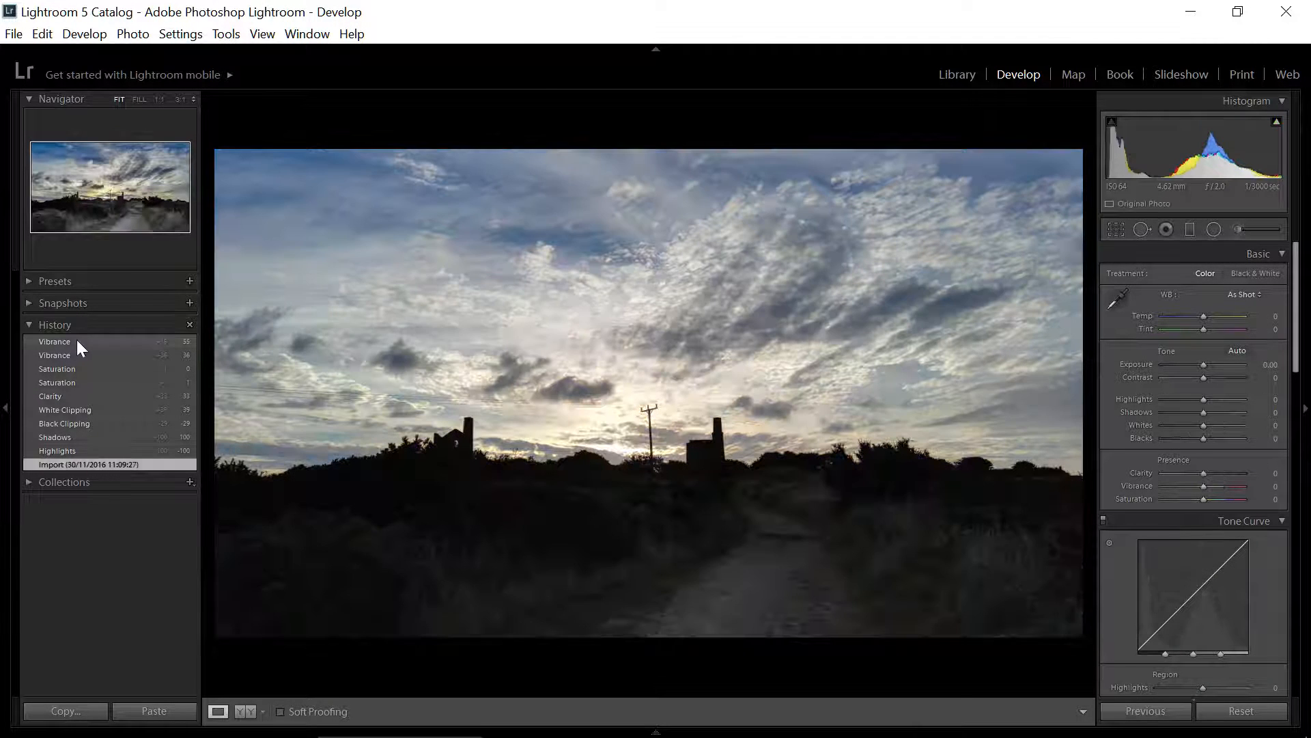
pyautogui.click(81, 340)
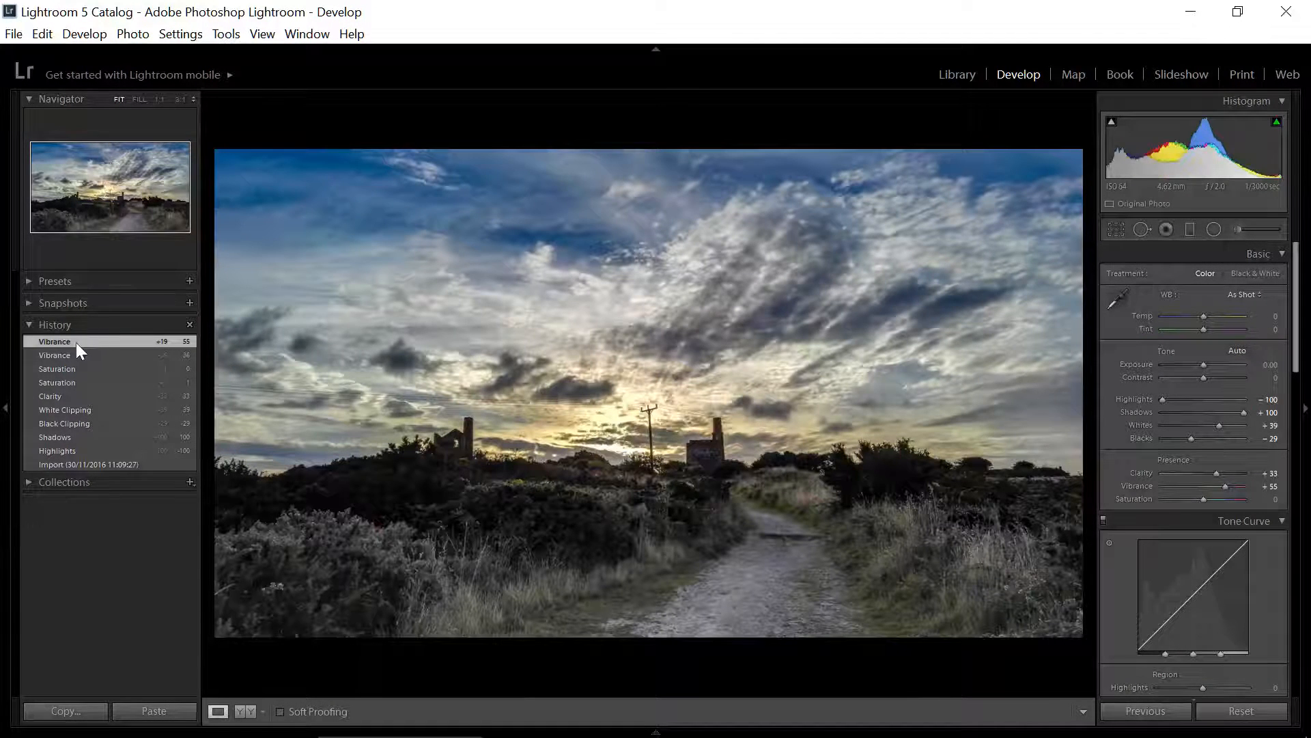
pyautogui.click(108, 460)
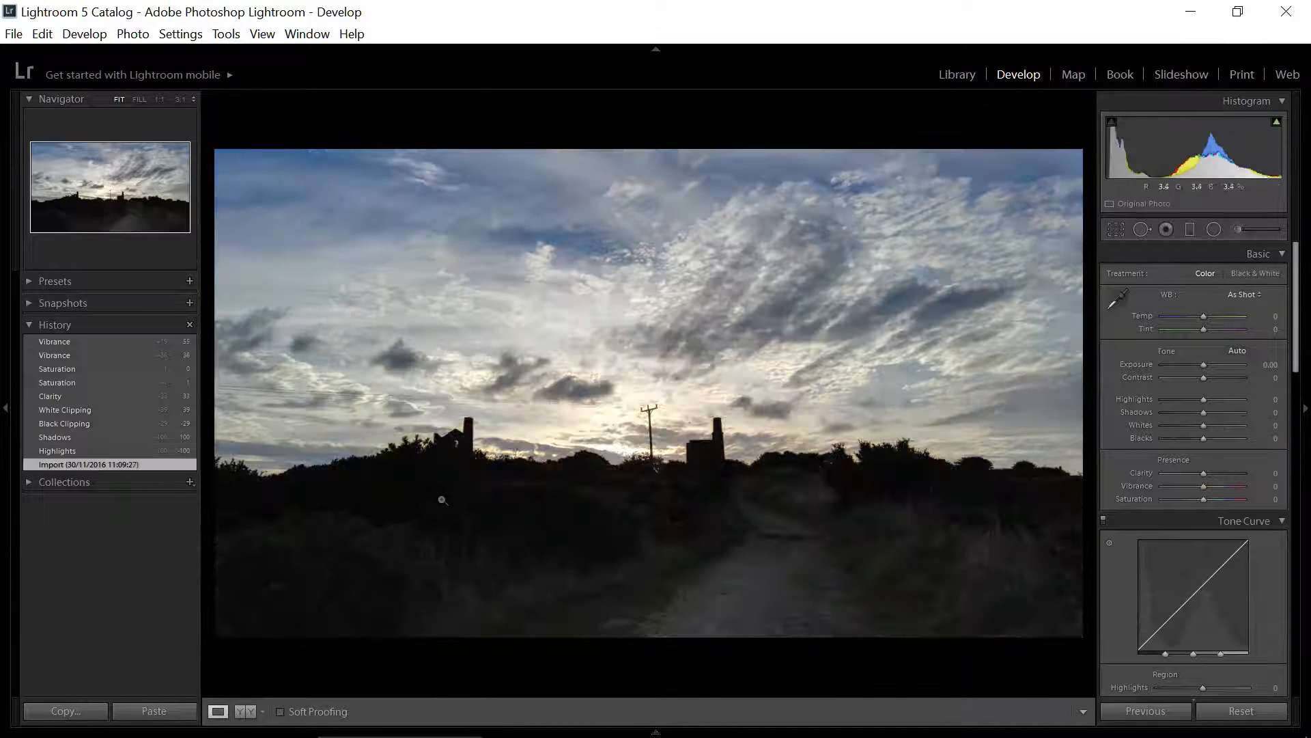
pyautogui.click(100, 342)
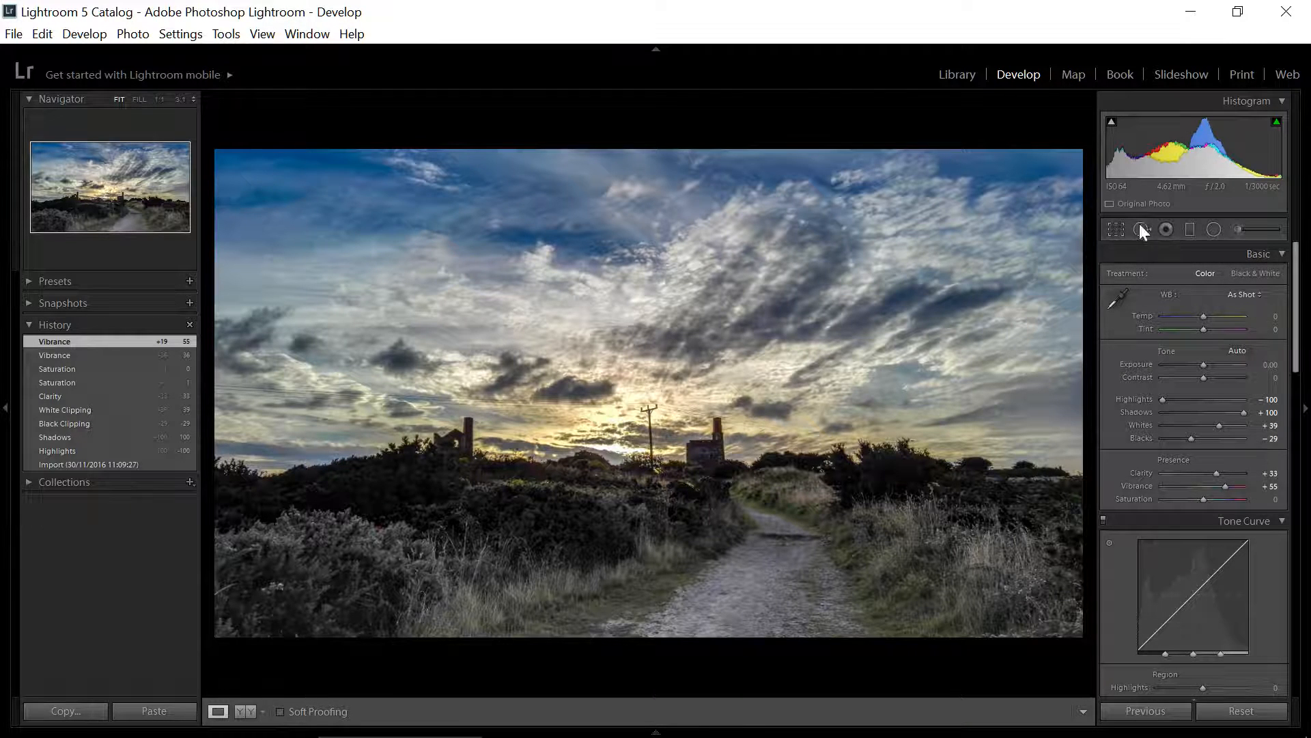
# Step: Paint an Adjustment Brush stroke over the sky's upper-right corner with brush size 19 and the brush saturation reset to 0
pyautogui.click(1237, 230)
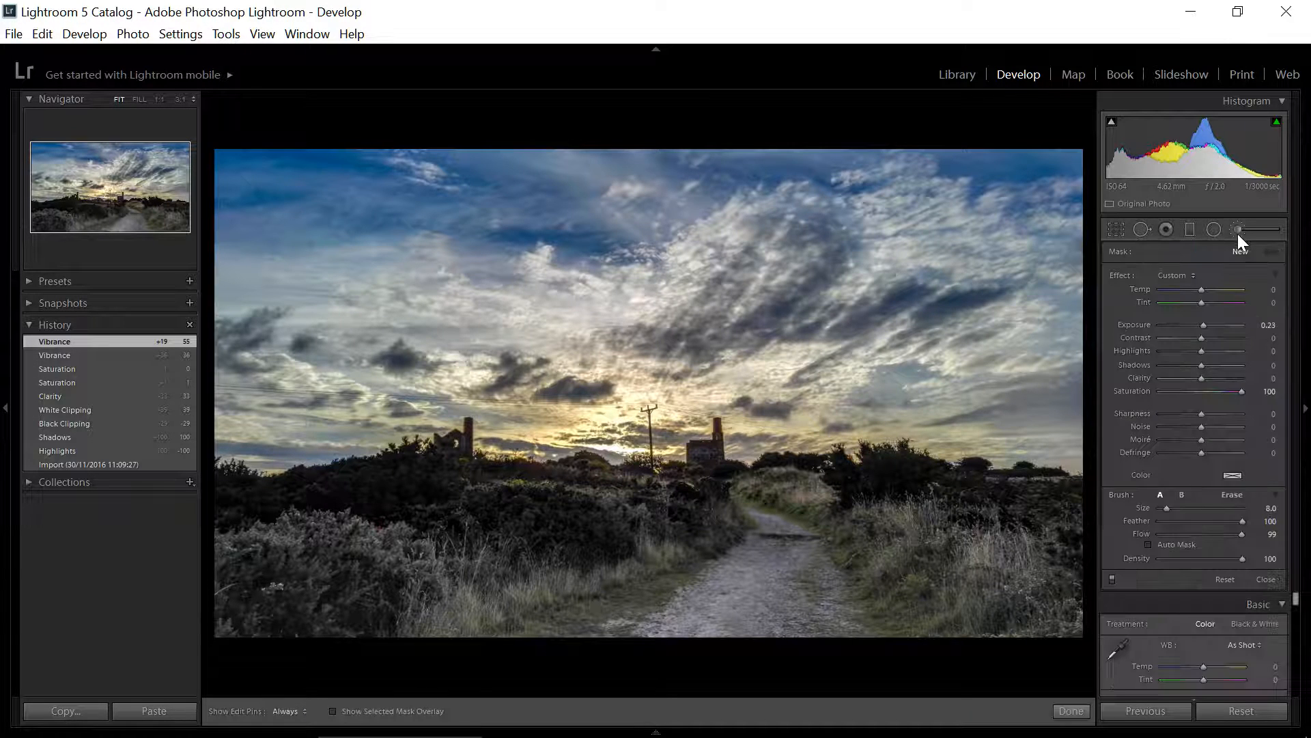
pyautogui.scroll(5, 956, 525)
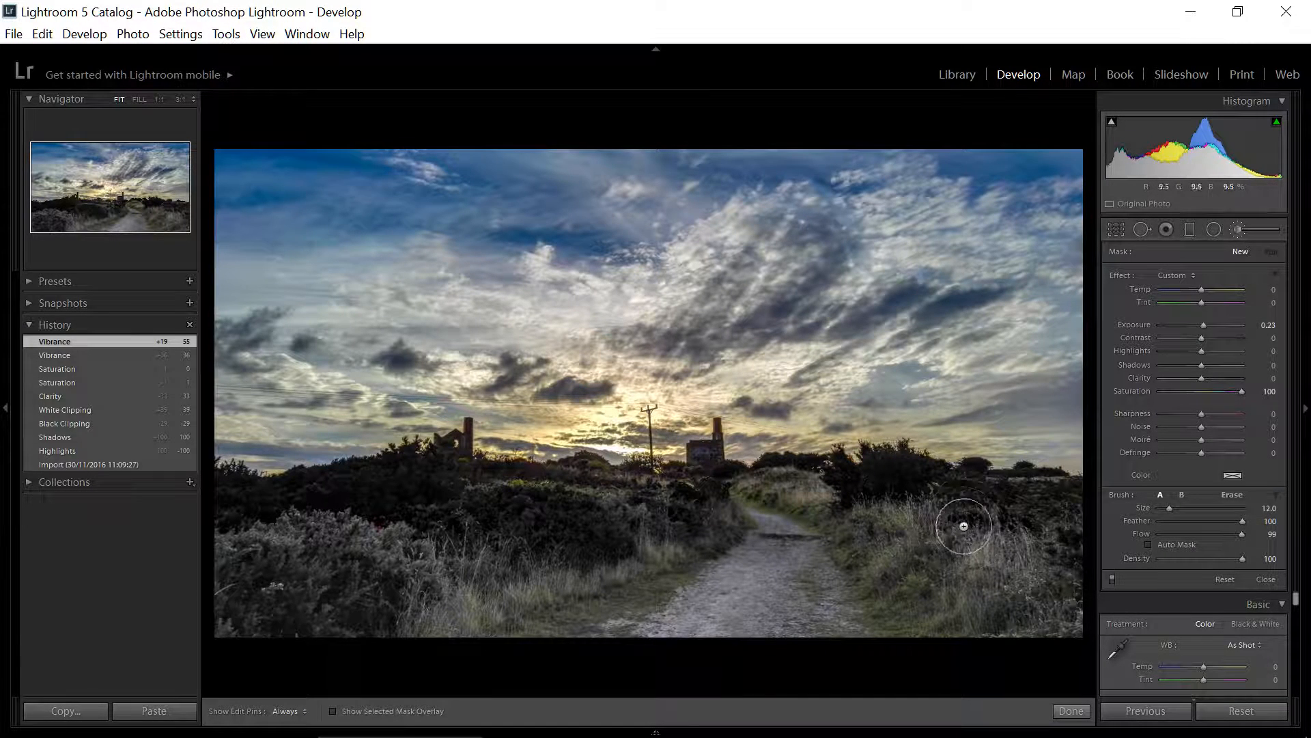
pyautogui.scroll(1, 940, 524)
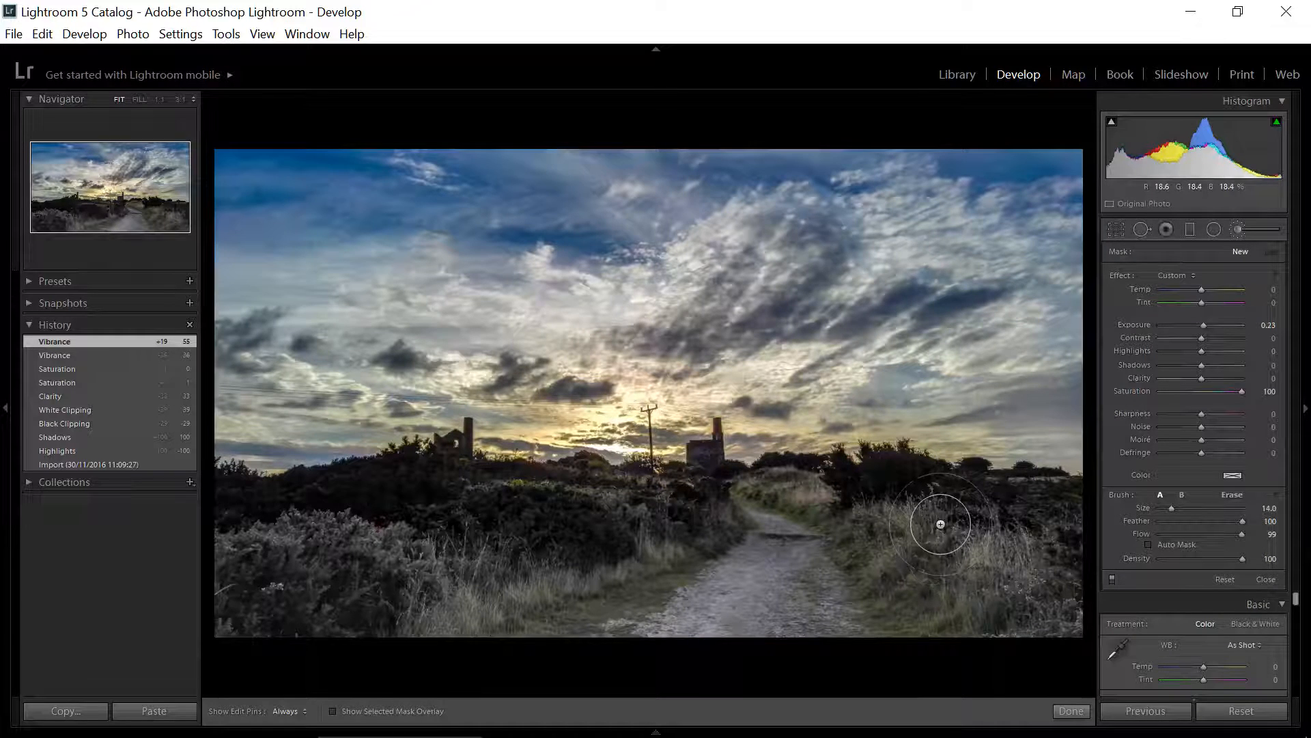
pyautogui.click(940, 524)
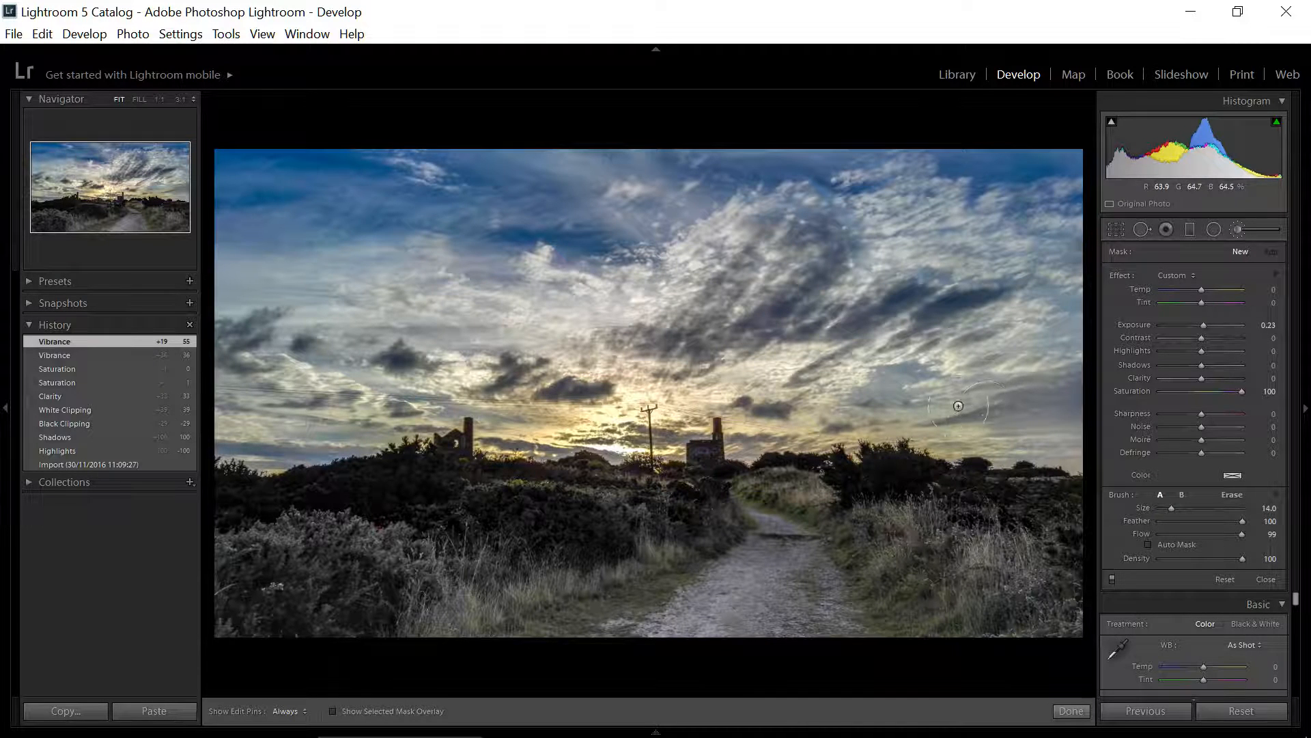
pyautogui.scroll(1, 912, 523)
pyautogui.scroll(4, 908, 521)
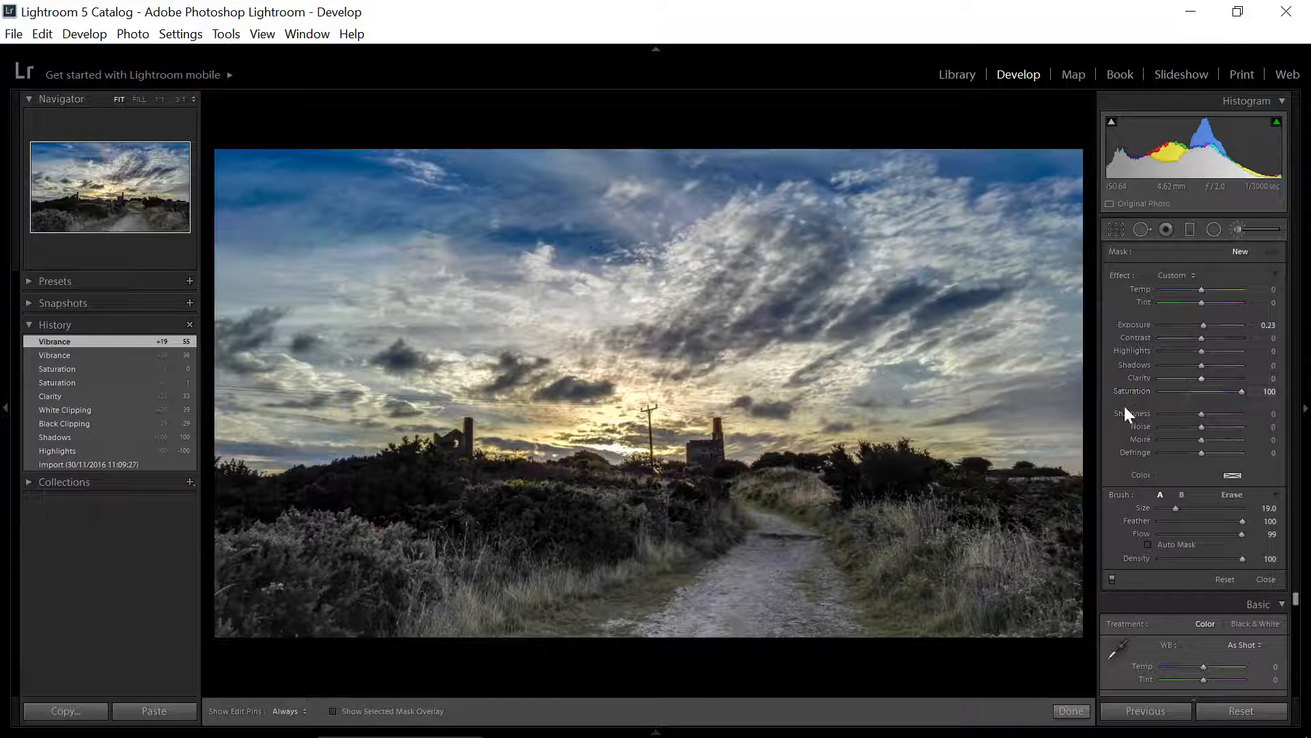
pyautogui.doubleClick(1134, 389)
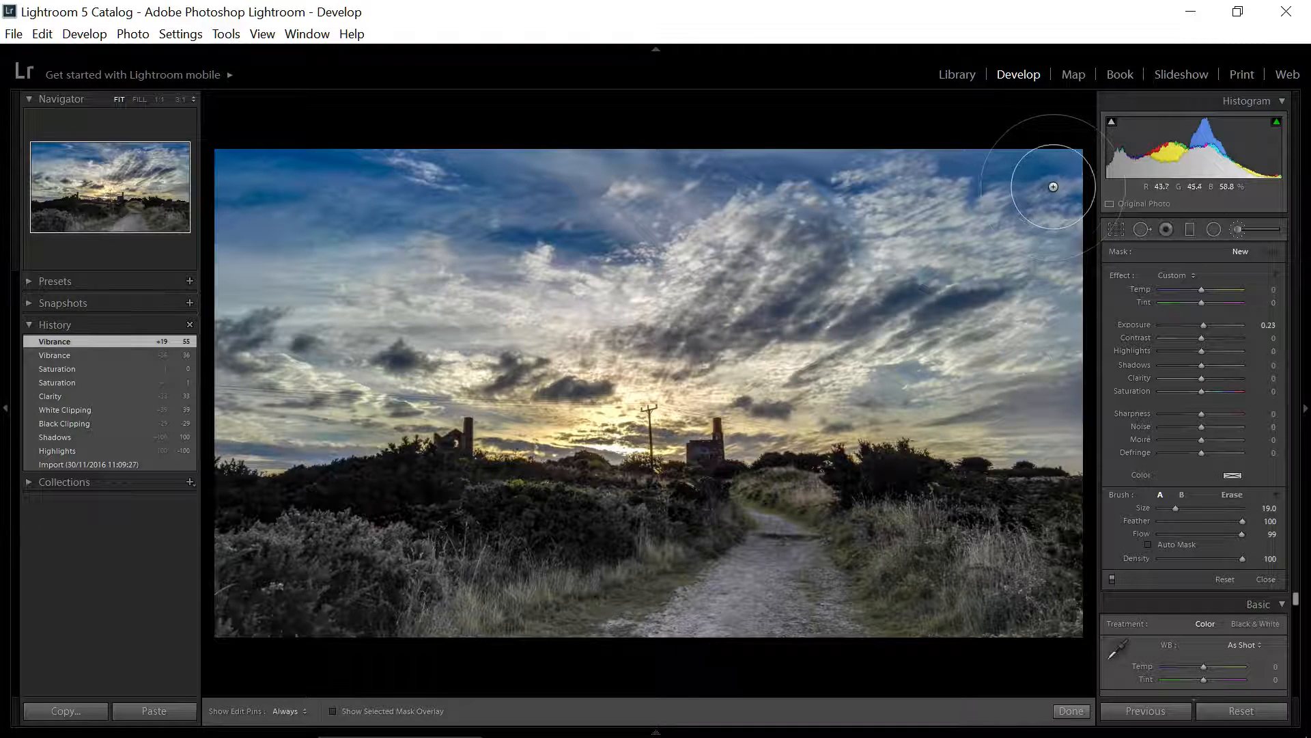
pyautogui.click(1027, 190)
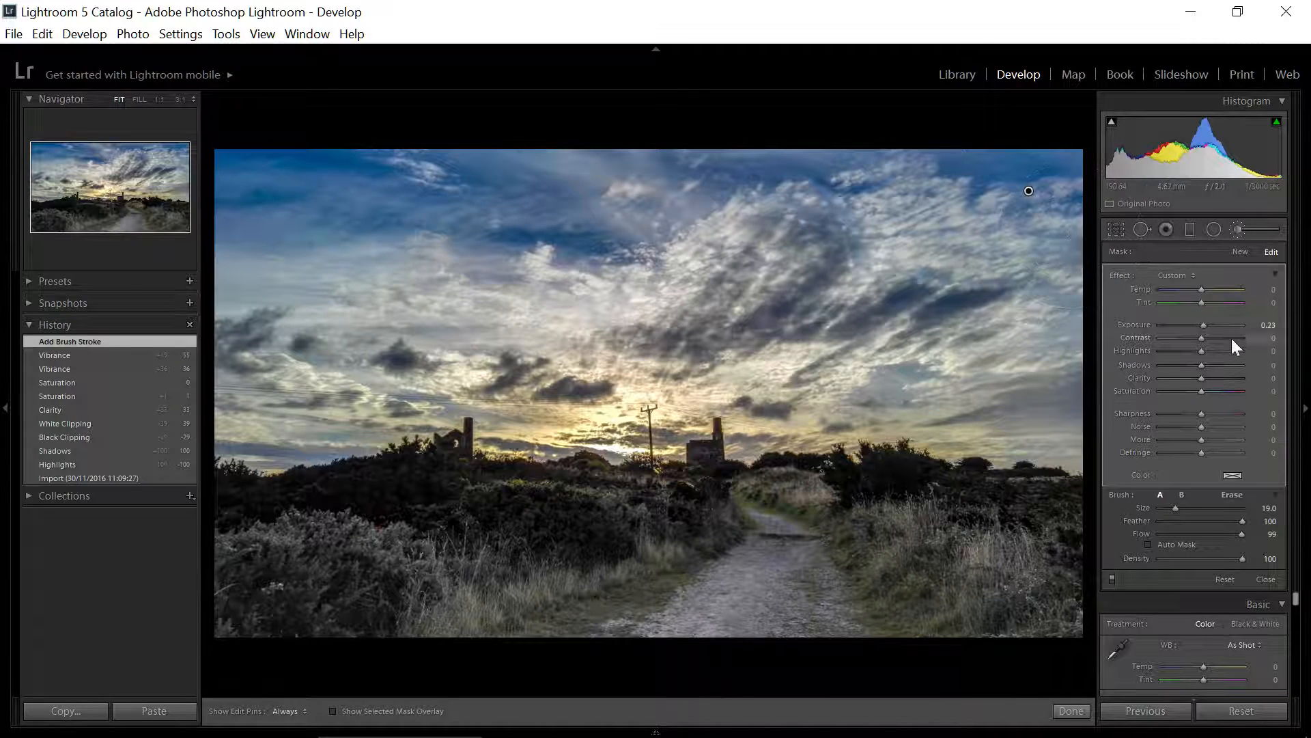
# Step: Set the sky brush adjustment to exposure -0.64 and clarity 45, with a brush size of 24
pyautogui.click(1195, 323)
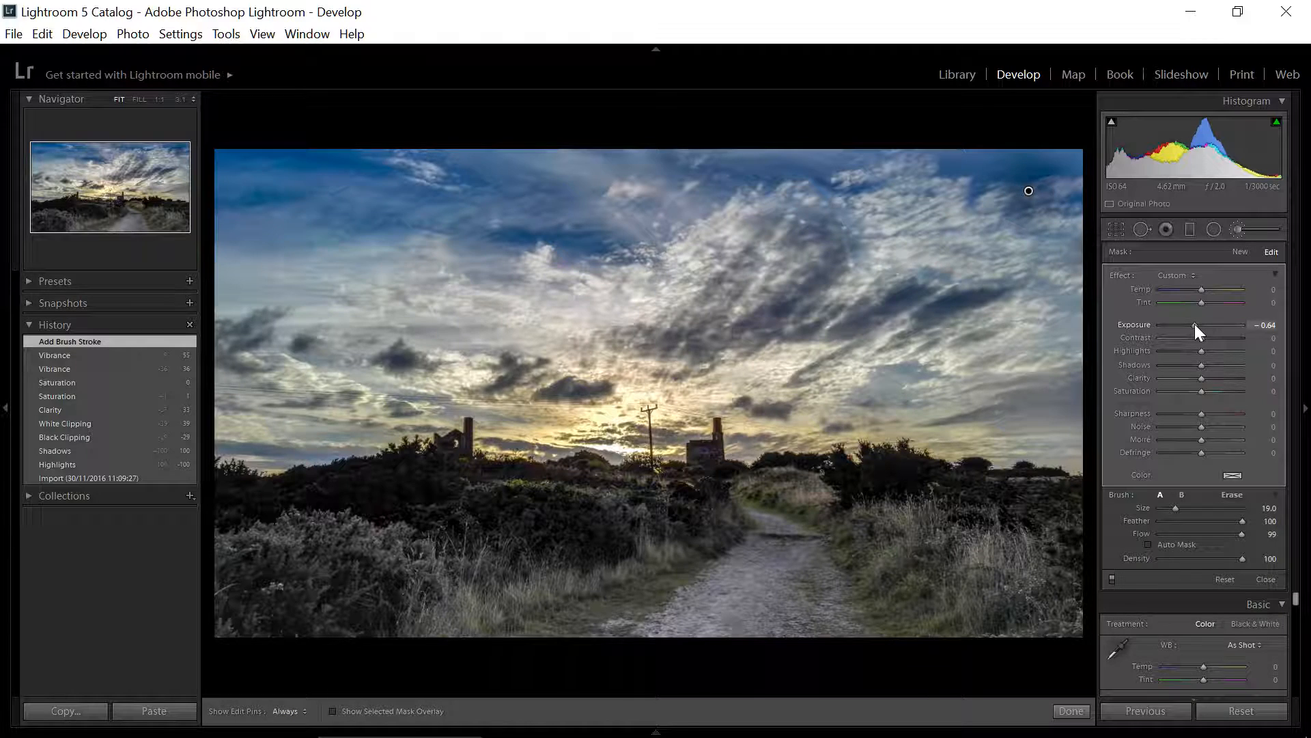
pyautogui.click(1219, 378)
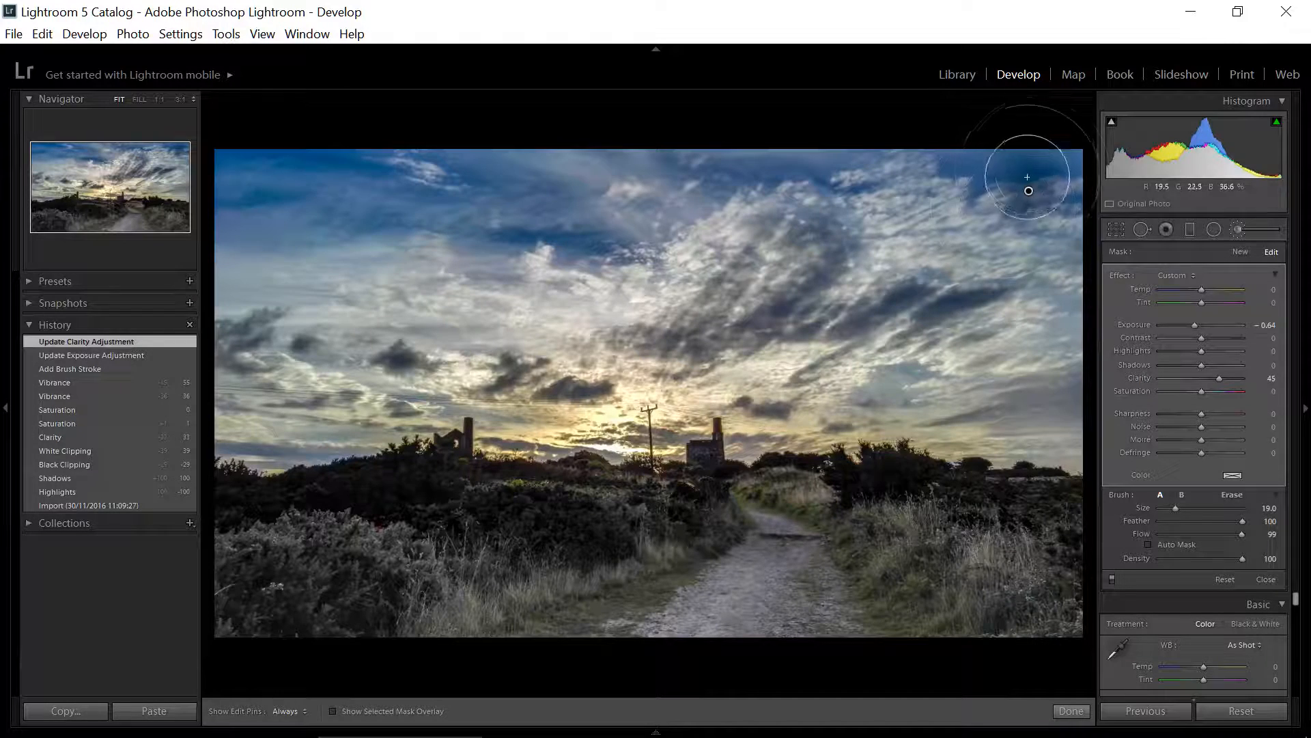
pyautogui.scroll(5, 1038, 181)
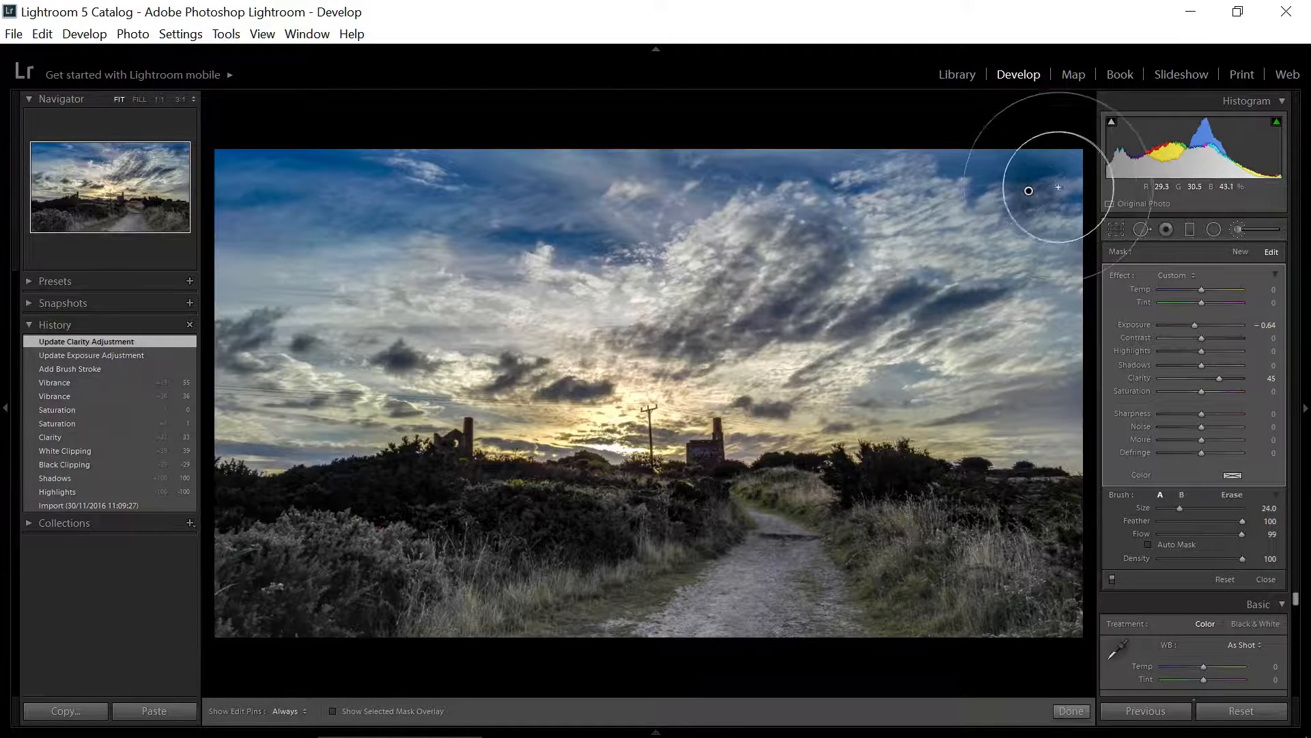
# Step: Brush the existing sky adjustment across the rest of the sky and set its exposure to -0.14 and saturation to 21
pyautogui.press('h')
pyautogui.moveTo(1029, 190)
pyautogui.mouseDown()
pyautogui.moveTo(242, 185)
pyautogui.moveTo(204, 221)
pyautogui.moveTo(296, 243)
pyautogui.moveTo(992, 271)
pyautogui.moveTo(1031, 283)
pyautogui.moveTo(1038, 303)
pyautogui.moveTo(846, 326)
pyautogui.moveTo(491, 308)
pyautogui.moveTo(274, 342)
pyautogui.moveTo(244, 368)
pyautogui.moveTo(254, 403)
pyautogui.moveTo(309, 406)
pyautogui.moveTo(442, 372)
pyautogui.moveTo(588, 401)
pyautogui.moveTo(651, 377)
pyautogui.moveTo(670, 391)
pyautogui.moveTo(707, 370)
pyautogui.moveTo(816, 391)
pyautogui.moveTo(1128, 392)
pyautogui.moveTo(1075, 299)
pyautogui.moveTo(1058, 190)
pyautogui.moveTo(881, 155)
pyautogui.moveTo(486, 142)
pyautogui.moveTo(361, 157)
pyautogui.moveTo(321, 144)
pyautogui.mouseUp()
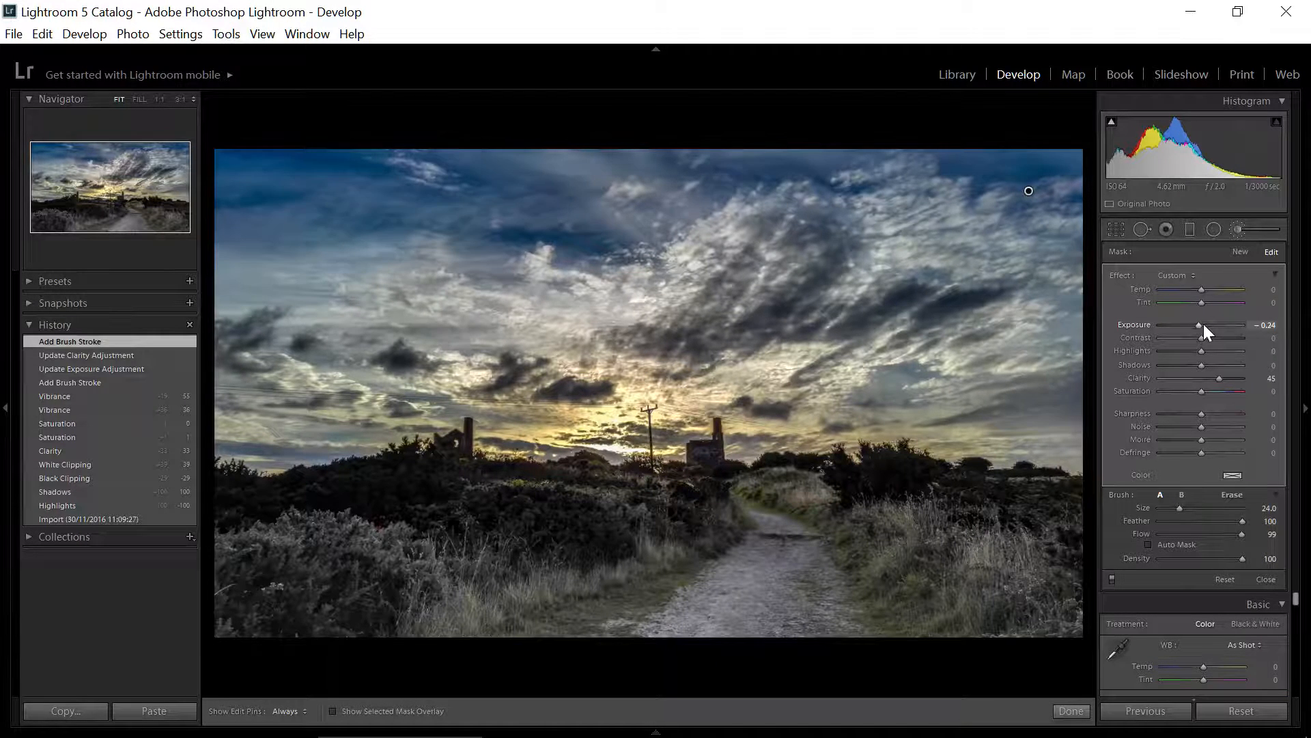
pyautogui.press('Up')
pyautogui.press('Up')
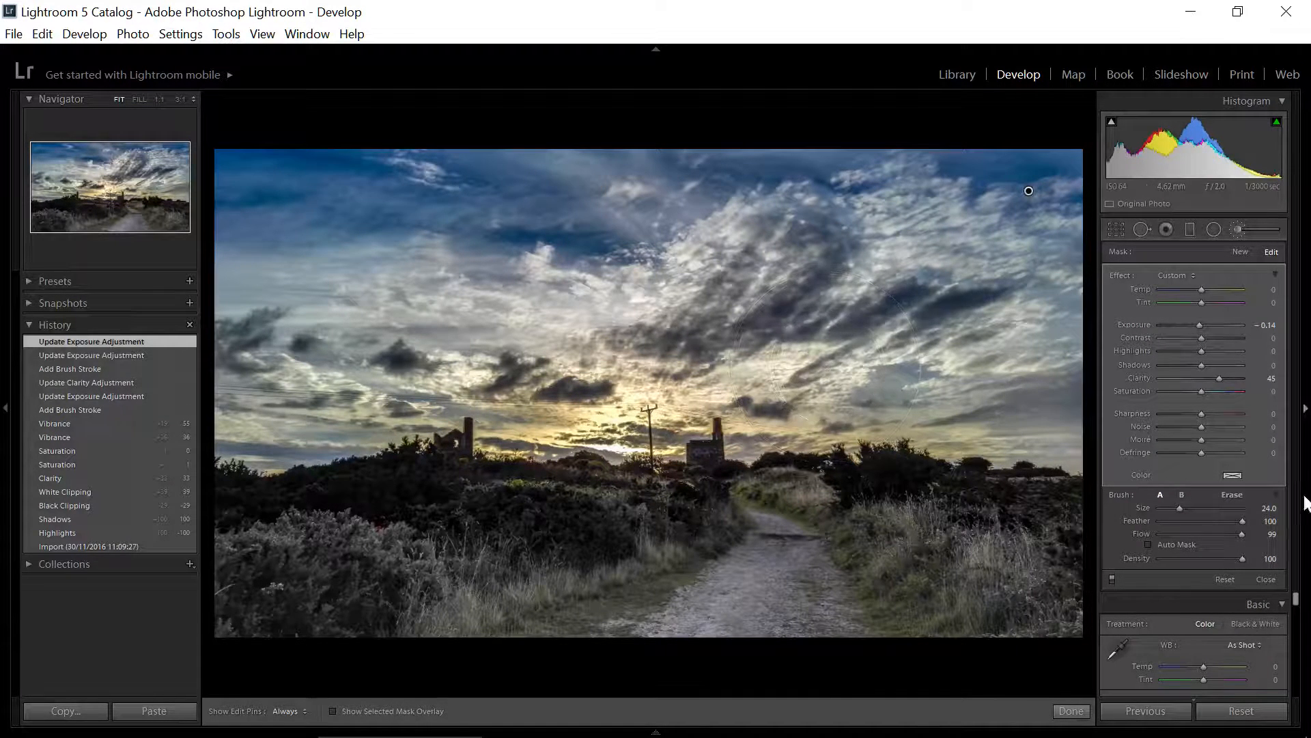
pyautogui.click(1209, 392)
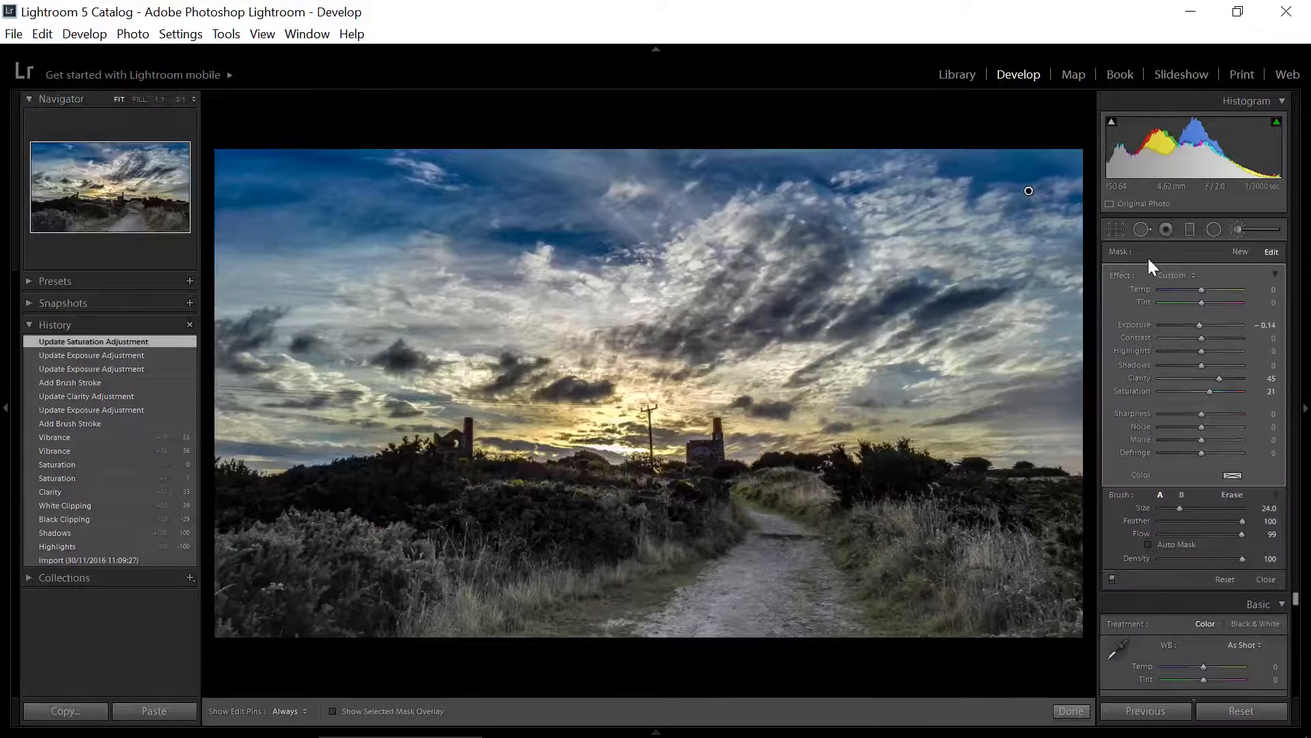
# Step: Start a new Adjustment Brush mask on the grass to the right of the path and set its saturation to 98
pyautogui.click(1238, 229)
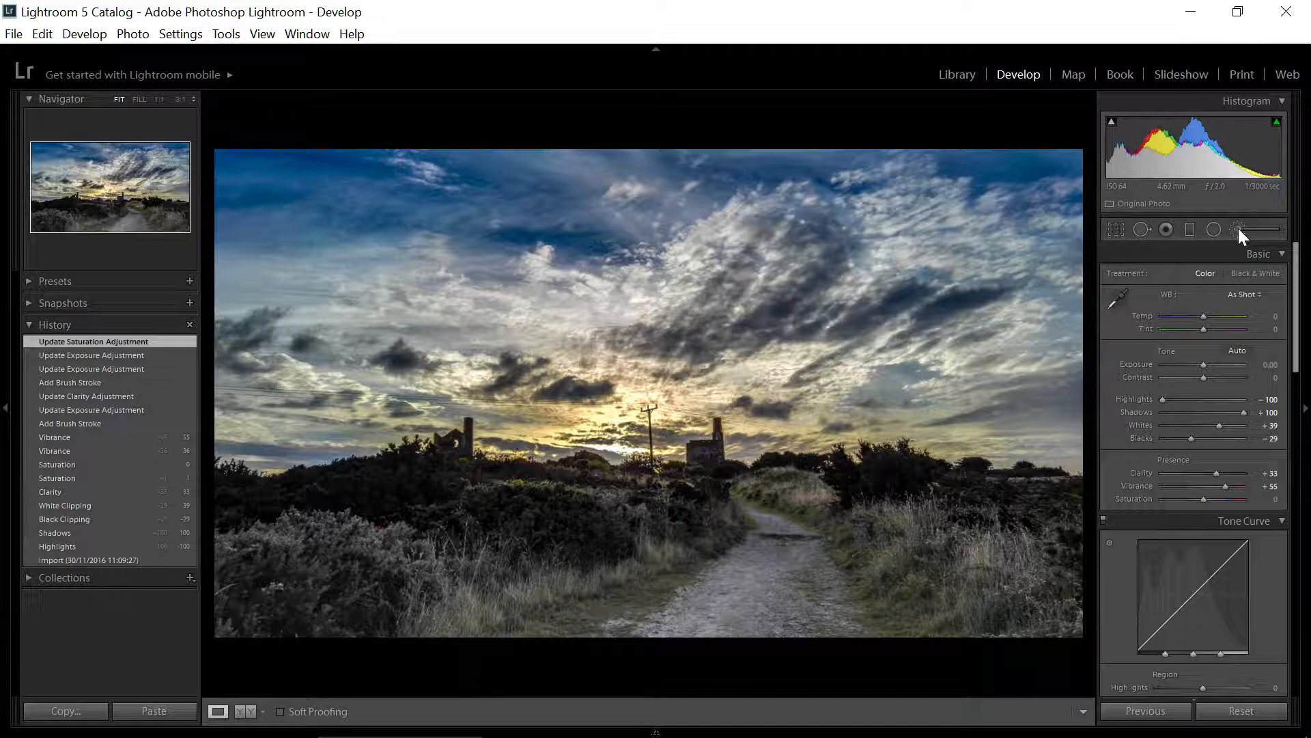
pyautogui.click(1239, 228)
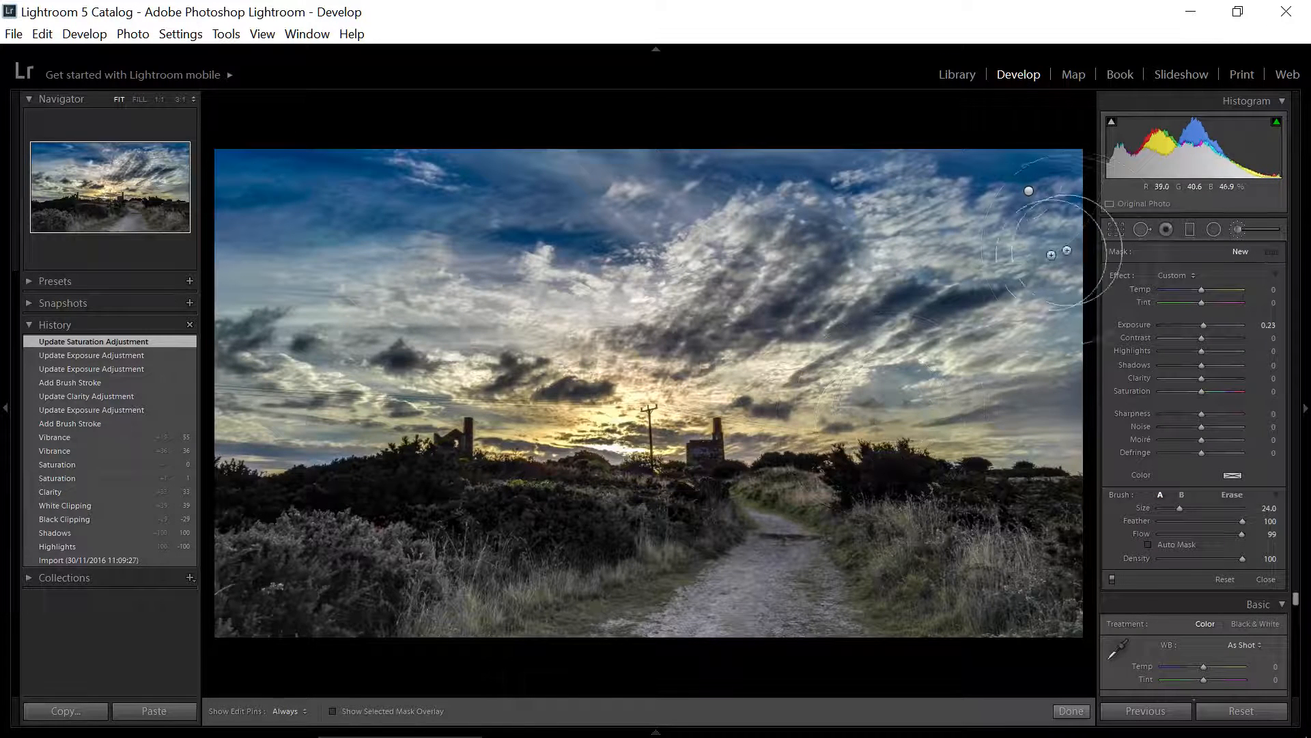
pyautogui.moveTo(1028, 205)
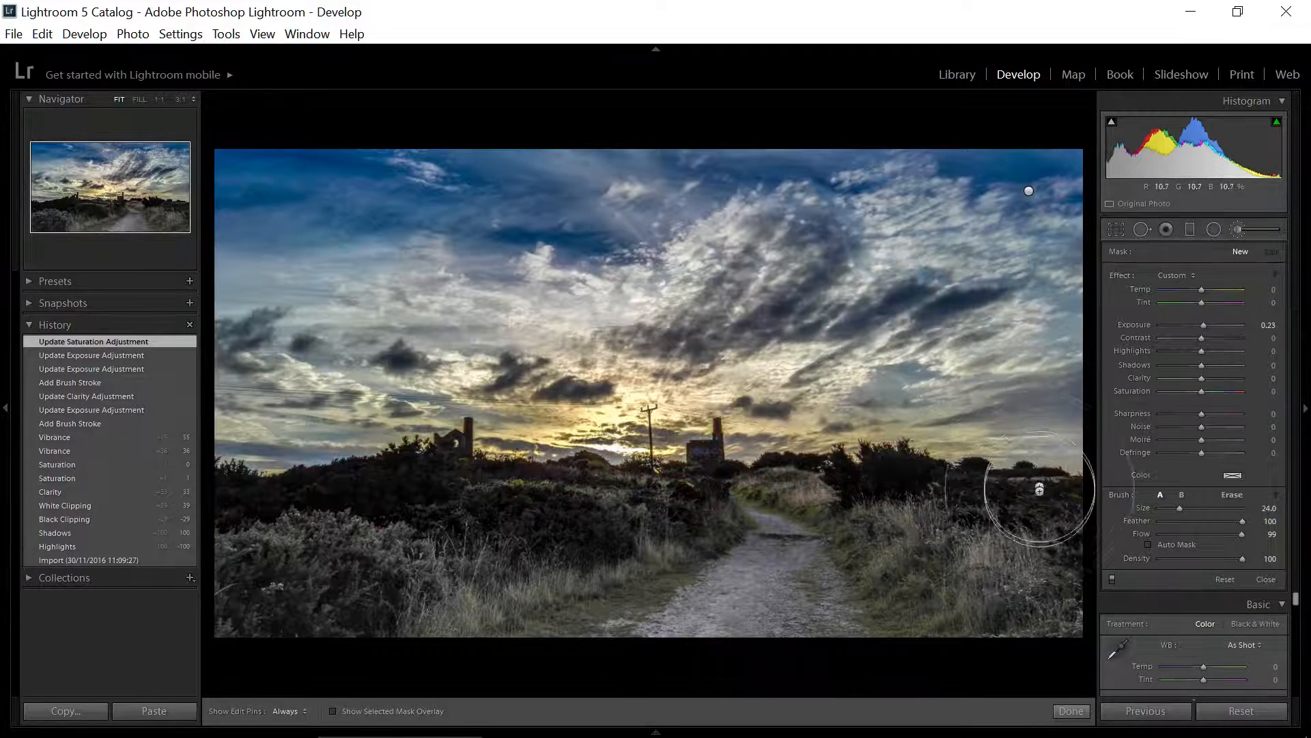
pyautogui.click(1027, 528)
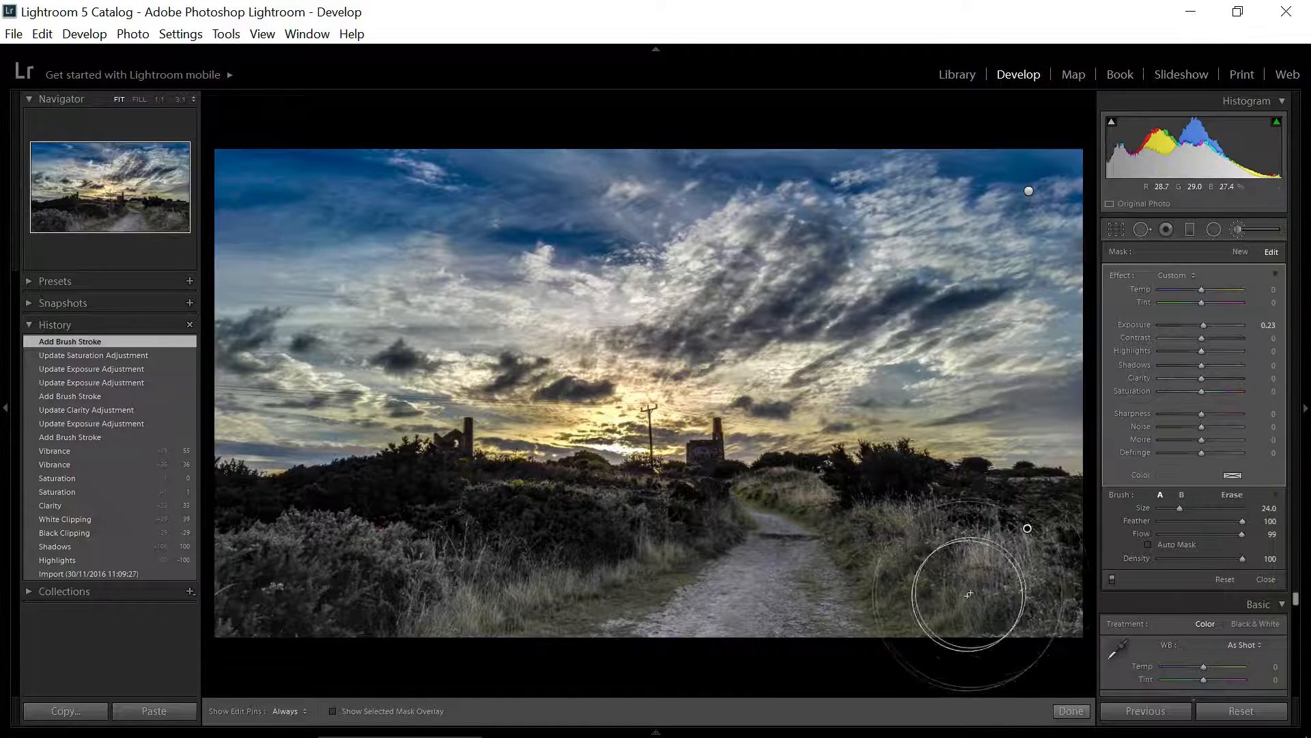
pyautogui.click(1240, 391)
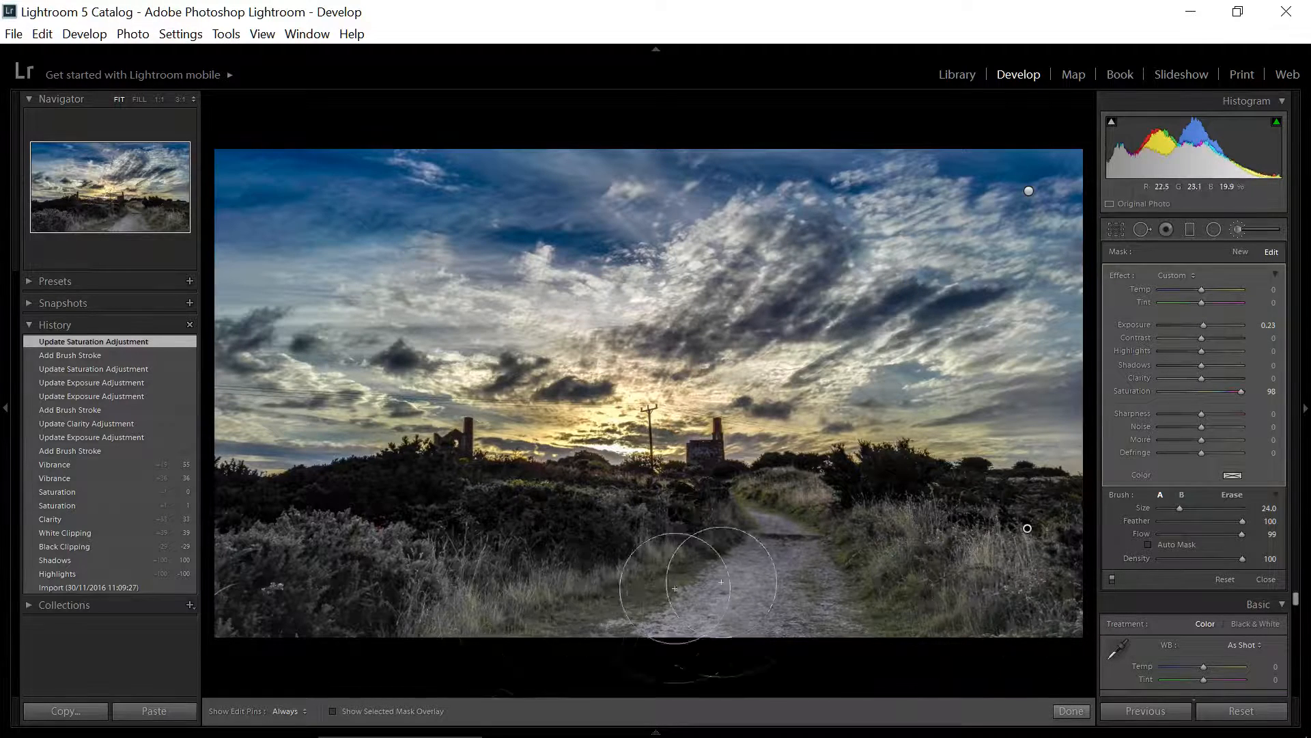
# Step: Extend the grass brush mask across the whole foreground with the edit pins hidden while painting, and set its saturation to 63
pyautogui.press('h')
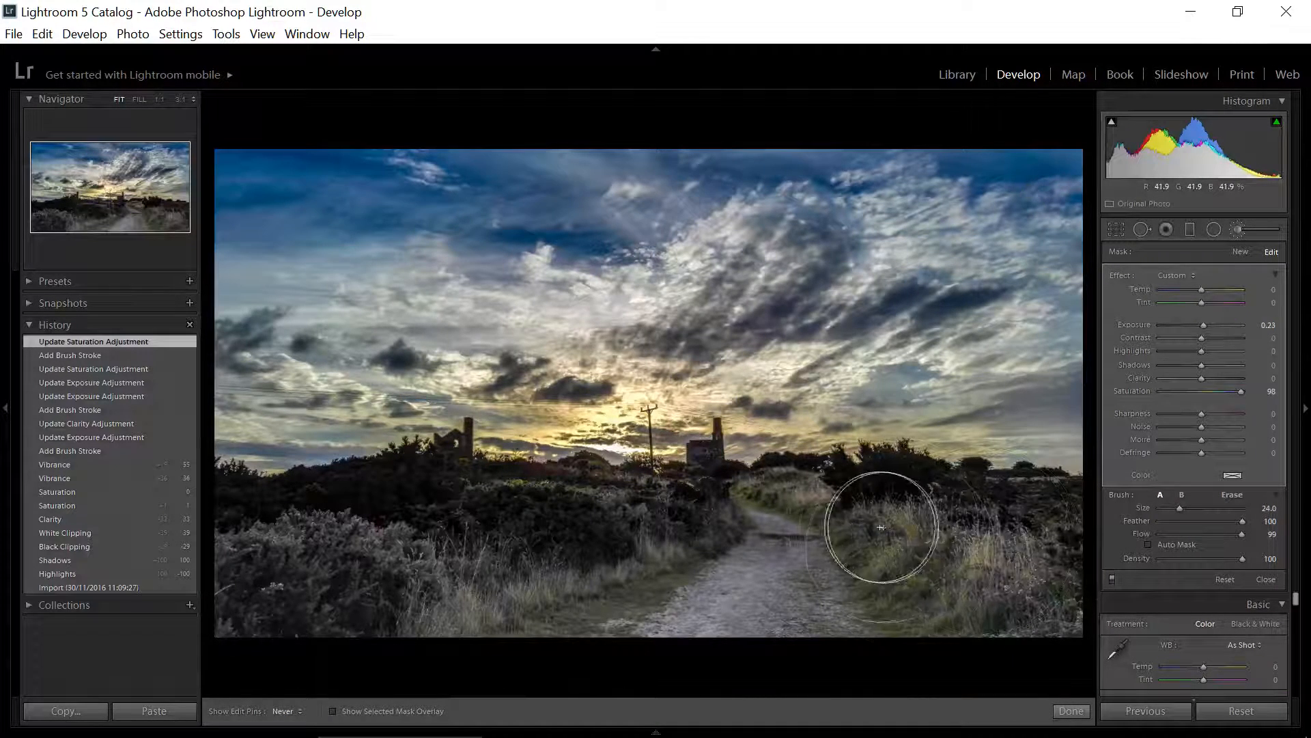
pyautogui.moveTo(881, 528)
pyautogui.mouseDown()
pyautogui.moveTo(916, 547)
pyautogui.moveTo(817, 503)
pyautogui.moveTo(740, 506)
pyautogui.moveTo(592, 545)
pyautogui.moveTo(409, 517)
pyautogui.moveTo(264, 542)
pyautogui.moveTo(336, 585)
pyautogui.moveTo(674, 601)
pyautogui.moveTo(936, 601)
pyautogui.moveTo(995, 550)
pyautogui.moveTo(316, 547)
pyautogui.moveTo(234, 576)
pyautogui.moveTo(293, 669)
pyautogui.mouseUp()
pyautogui.press('h')
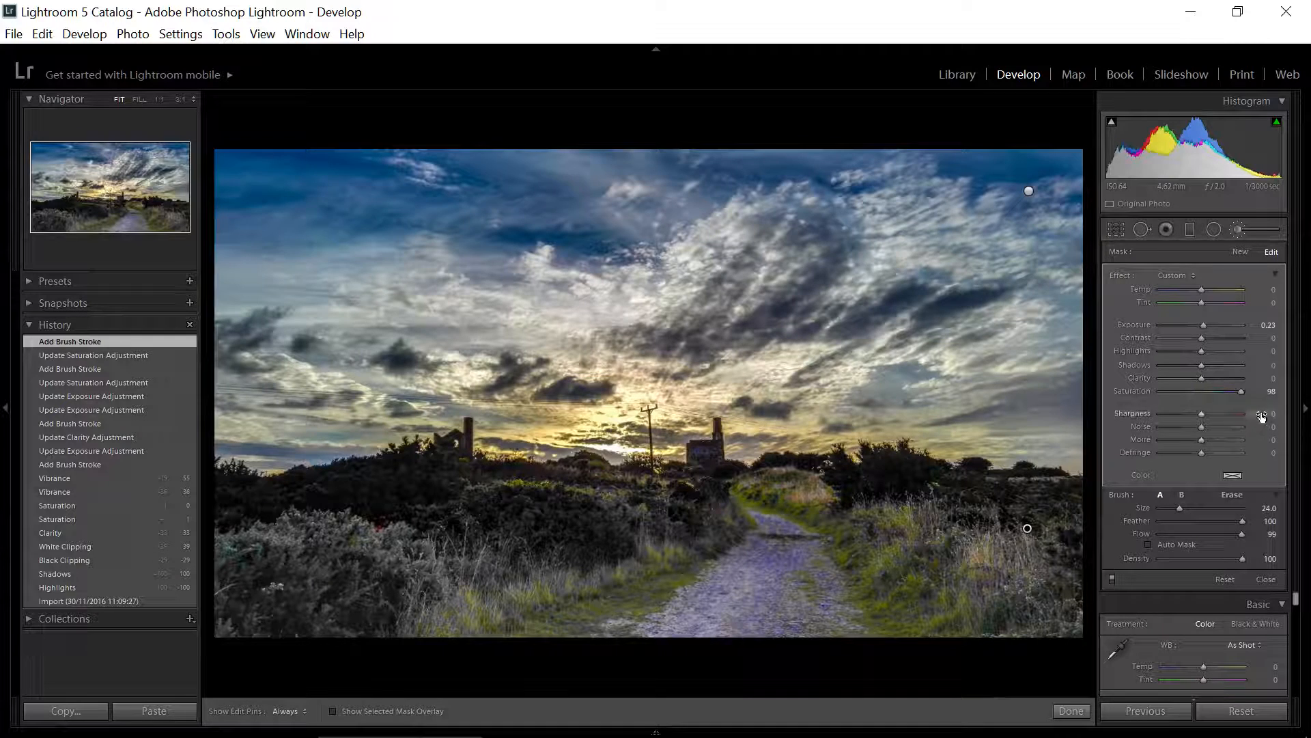
pyautogui.click(1226, 388)
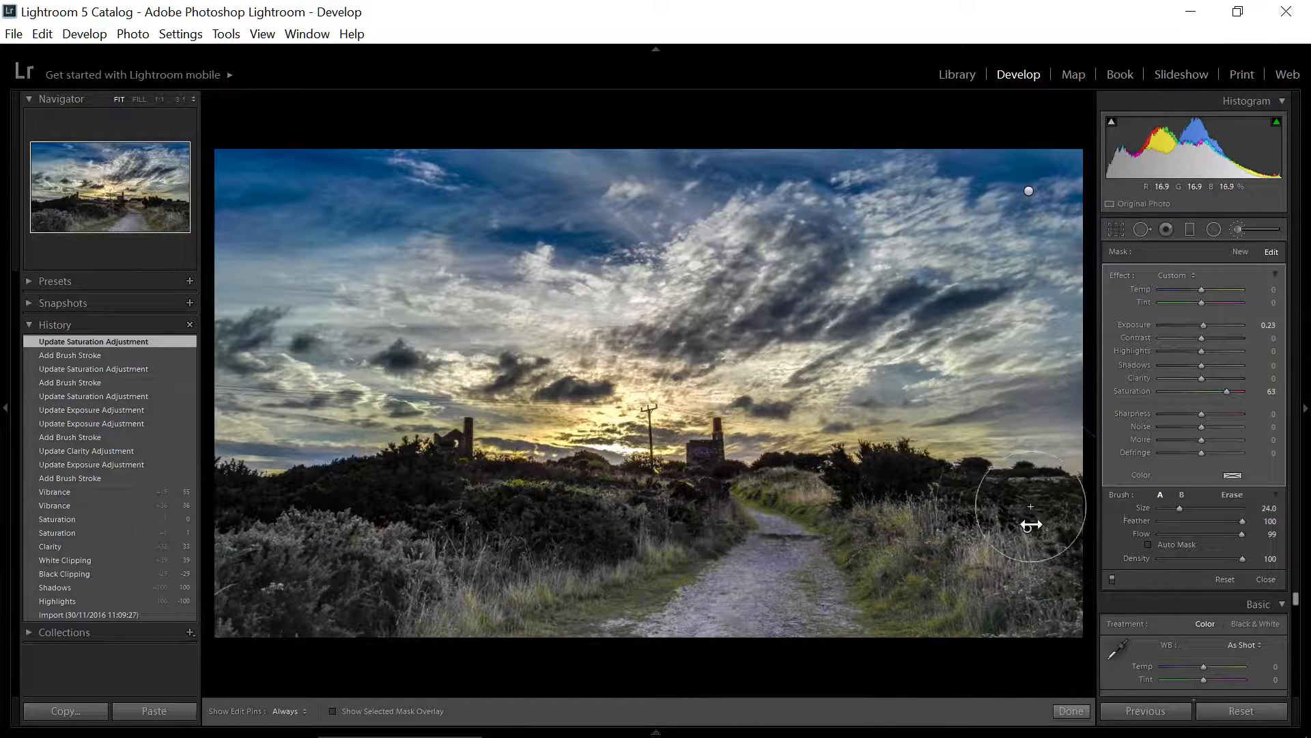
# Step: Start another Adjustment Brush mask on the path and paint over its wide foreground part with a brush size of 24
pyautogui.click(1240, 230)
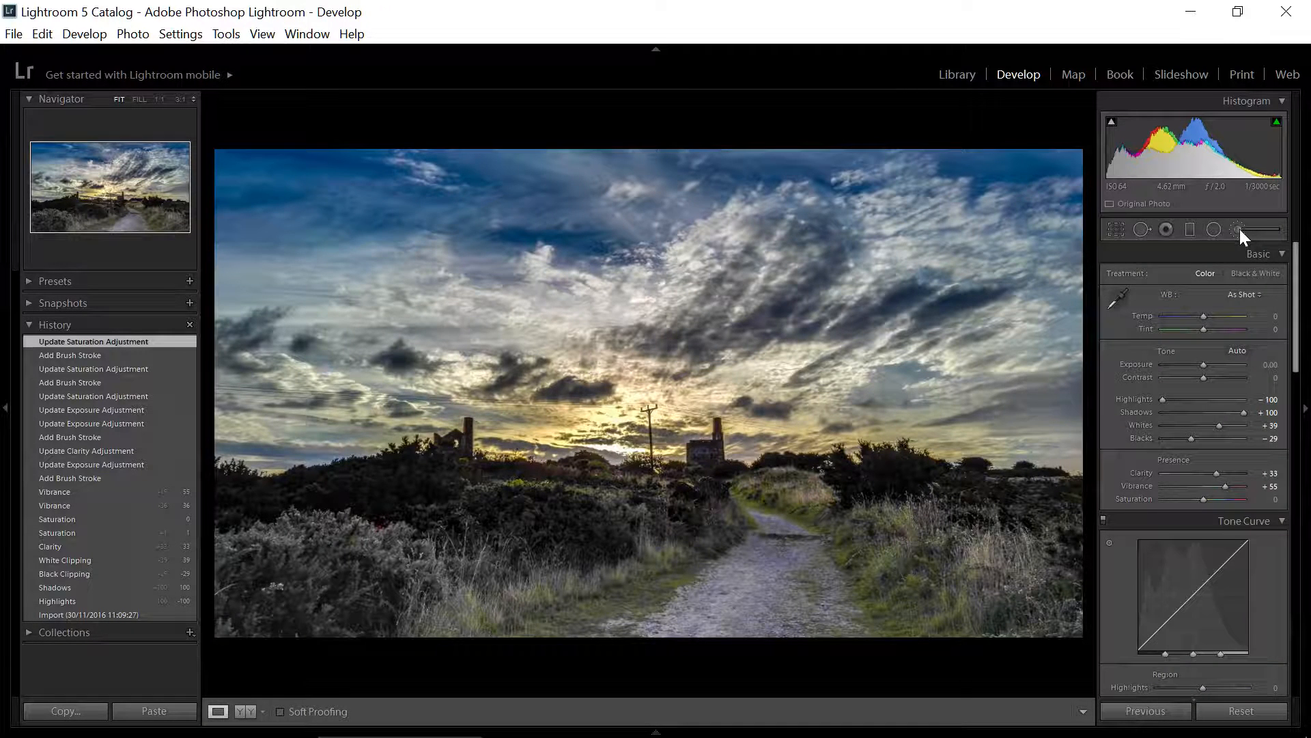
pyautogui.click(1238, 230)
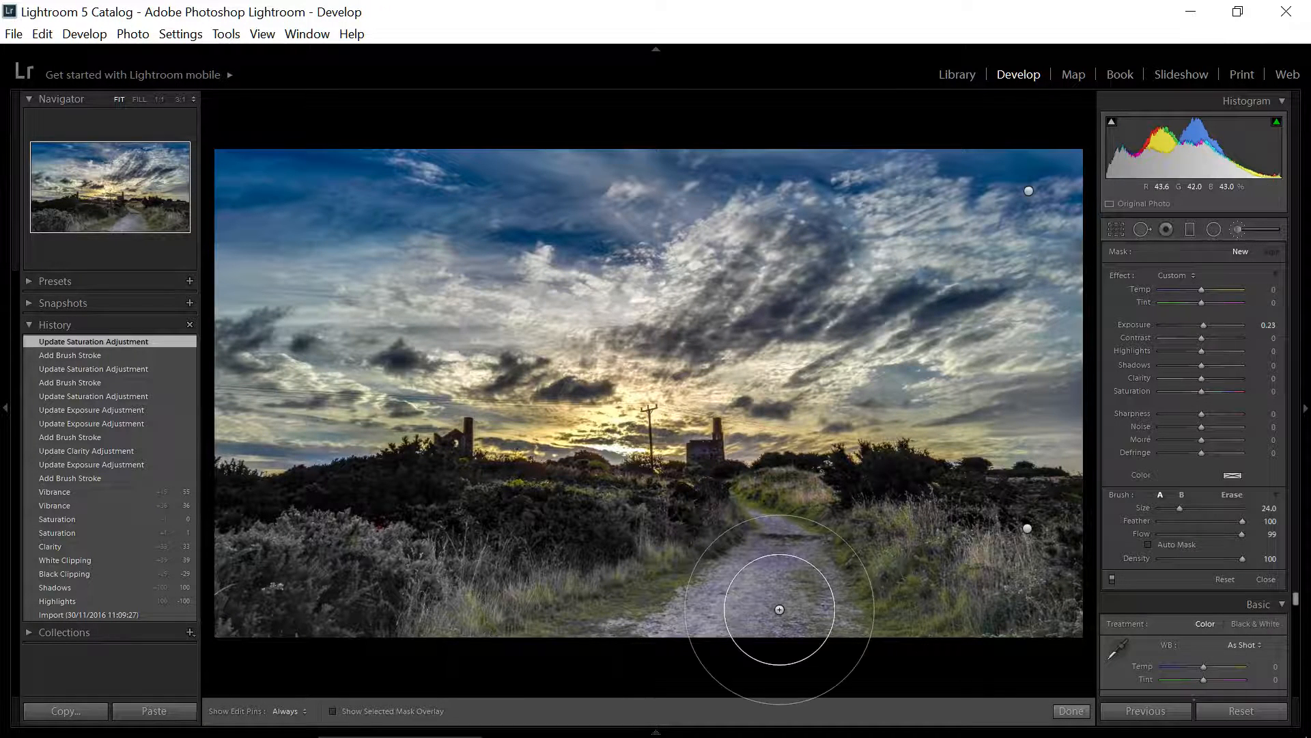
pyautogui.moveTo(778, 608); pyautogui.dragTo(785, 627)
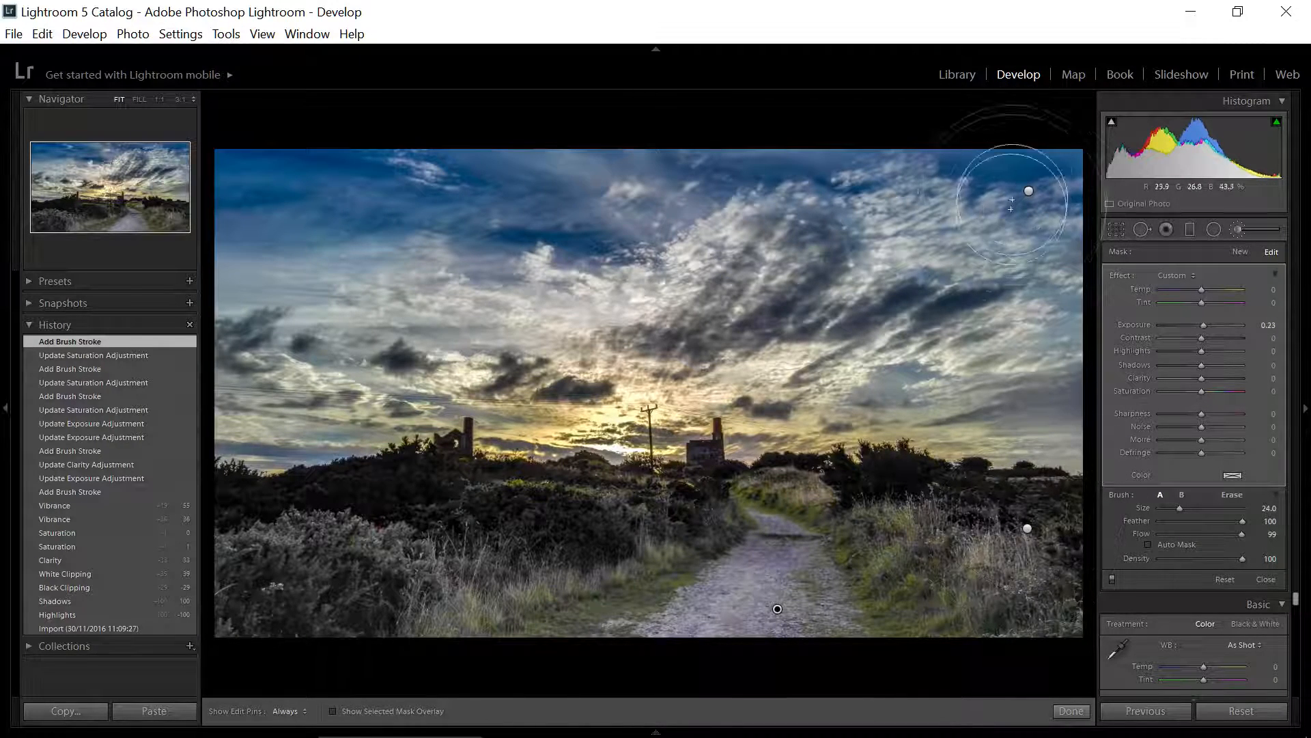
pyautogui.scroll(-3, 775, 584)
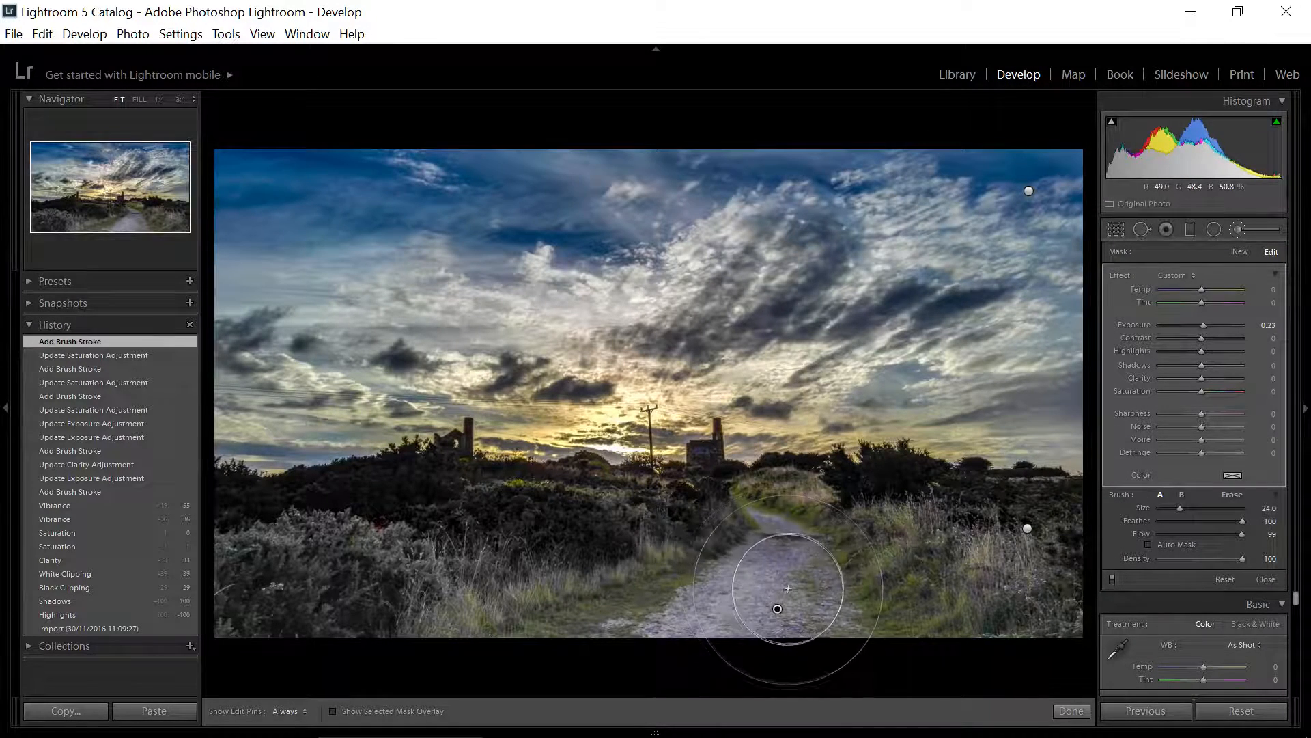
pyautogui.scroll(1, 772, 596)
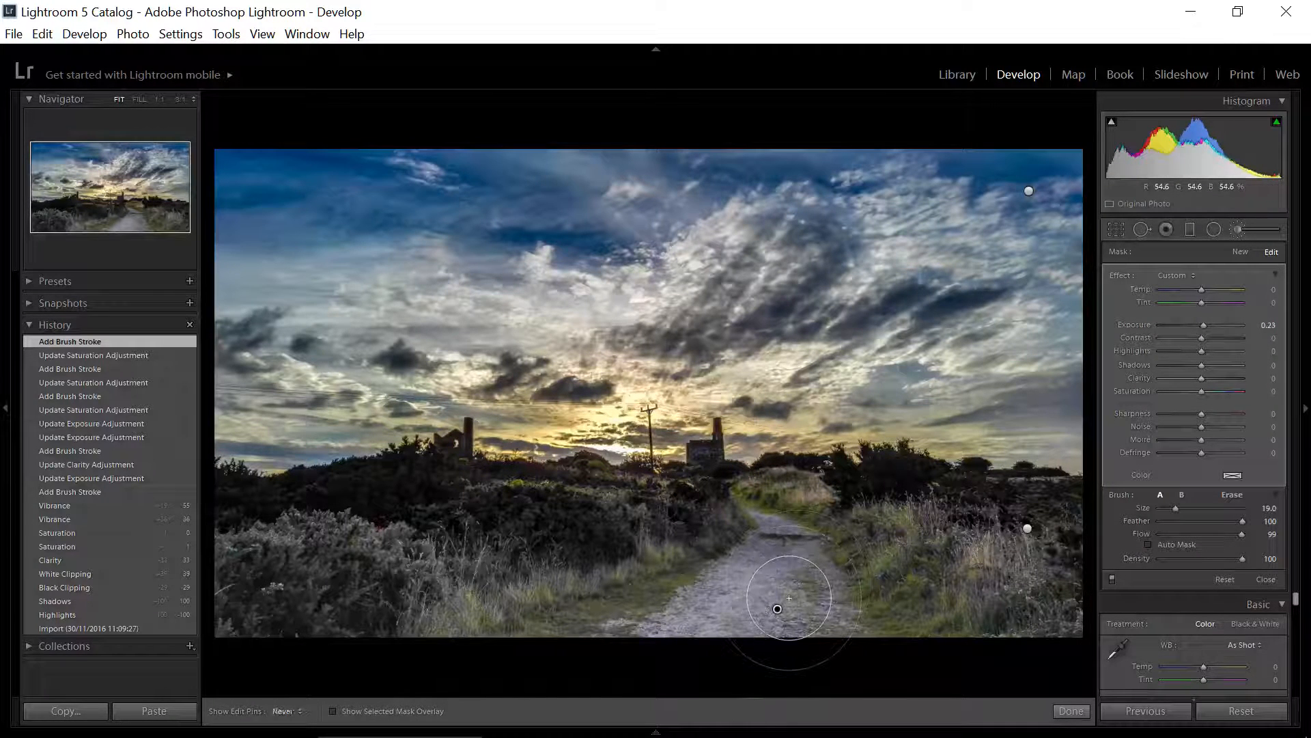
pyautogui.moveTo(795, 591)
pyautogui.mouseDown()
pyautogui.moveTo(785, 563)
pyautogui.moveTo(774, 593)
pyautogui.moveTo(700, 604)
pyautogui.moveTo(772, 560)
pyautogui.moveTo(767, 594)
pyautogui.mouseUp()
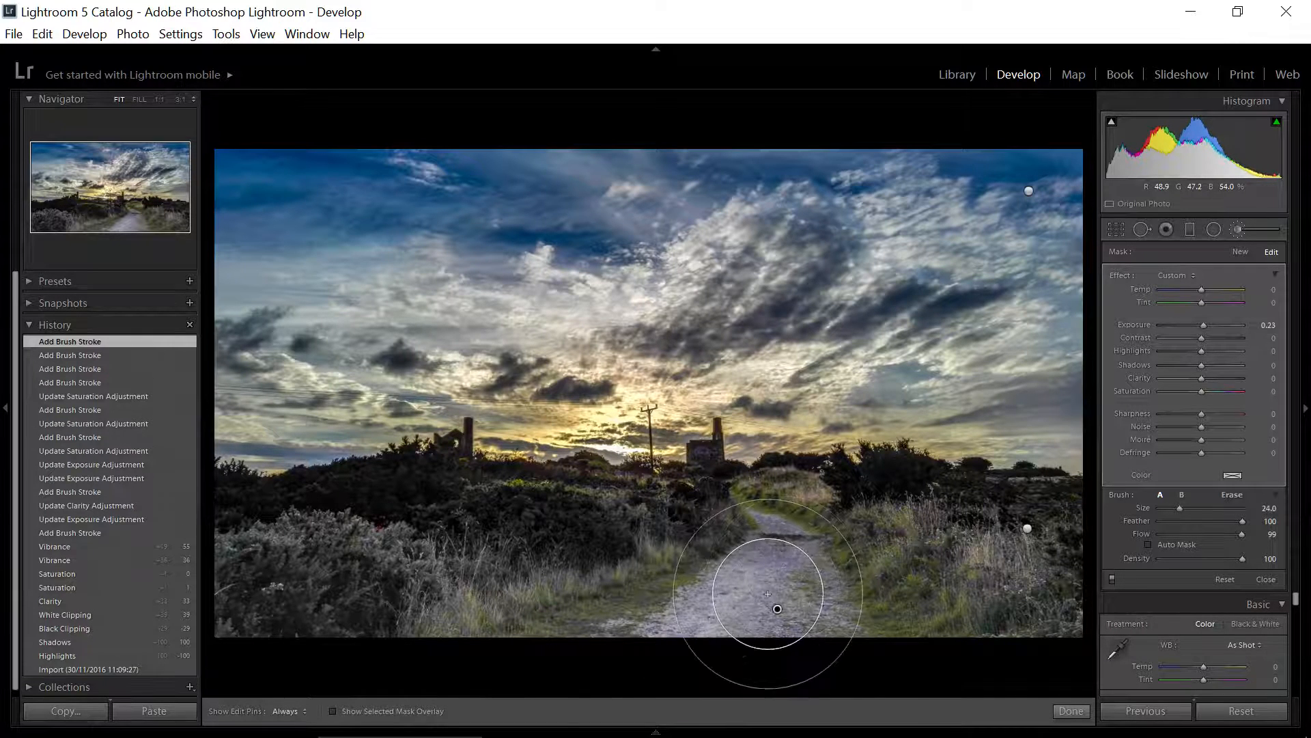
# Step: Paint the narrow far end and the edges of the path into the mask, reducing the brush size to 8
pyautogui.scroll(-4, 765, 567)
pyautogui.scroll(-3, 762, 540)
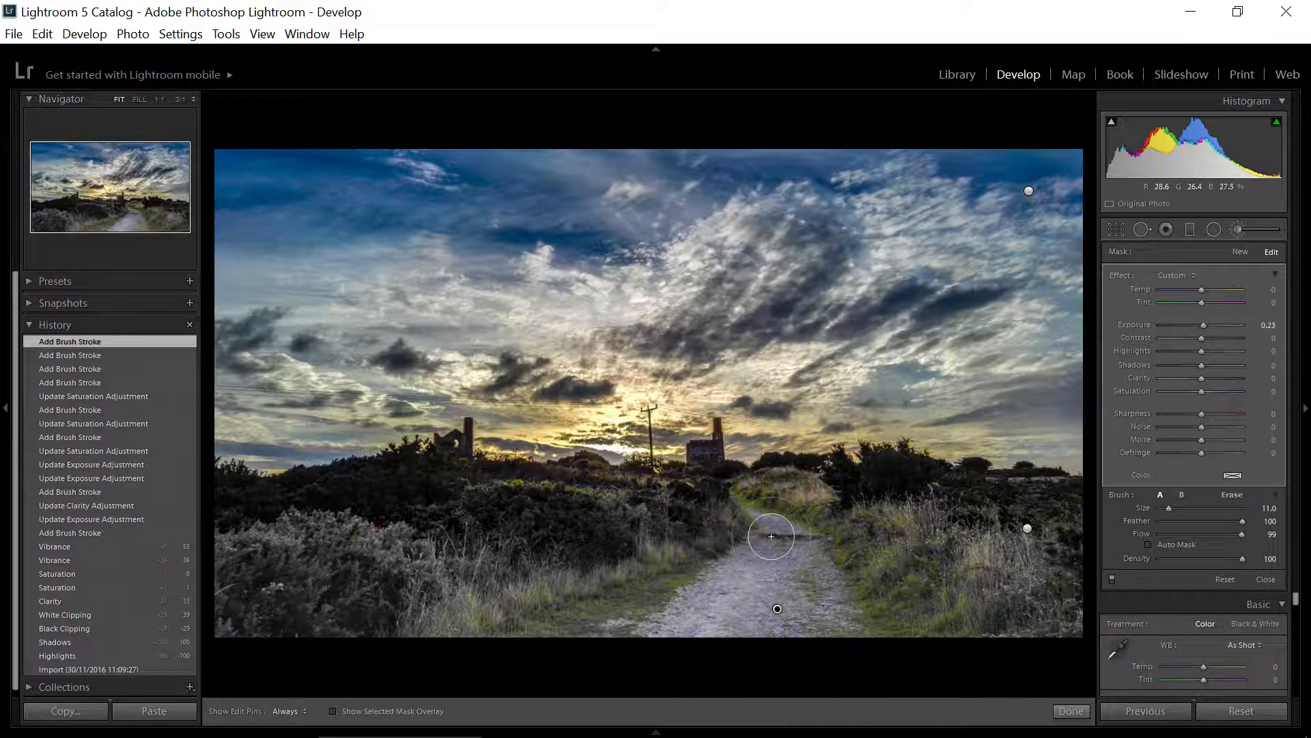
pyautogui.moveTo(761, 540)
pyautogui.mouseDown()
pyautogui.moveTo(796, 557)
pyautogui.moveTo(792, 572)
pyautogui.moveTo(785, 543)
pyautogui.moveTo(837, 622)
pyautogui.mouseUp()
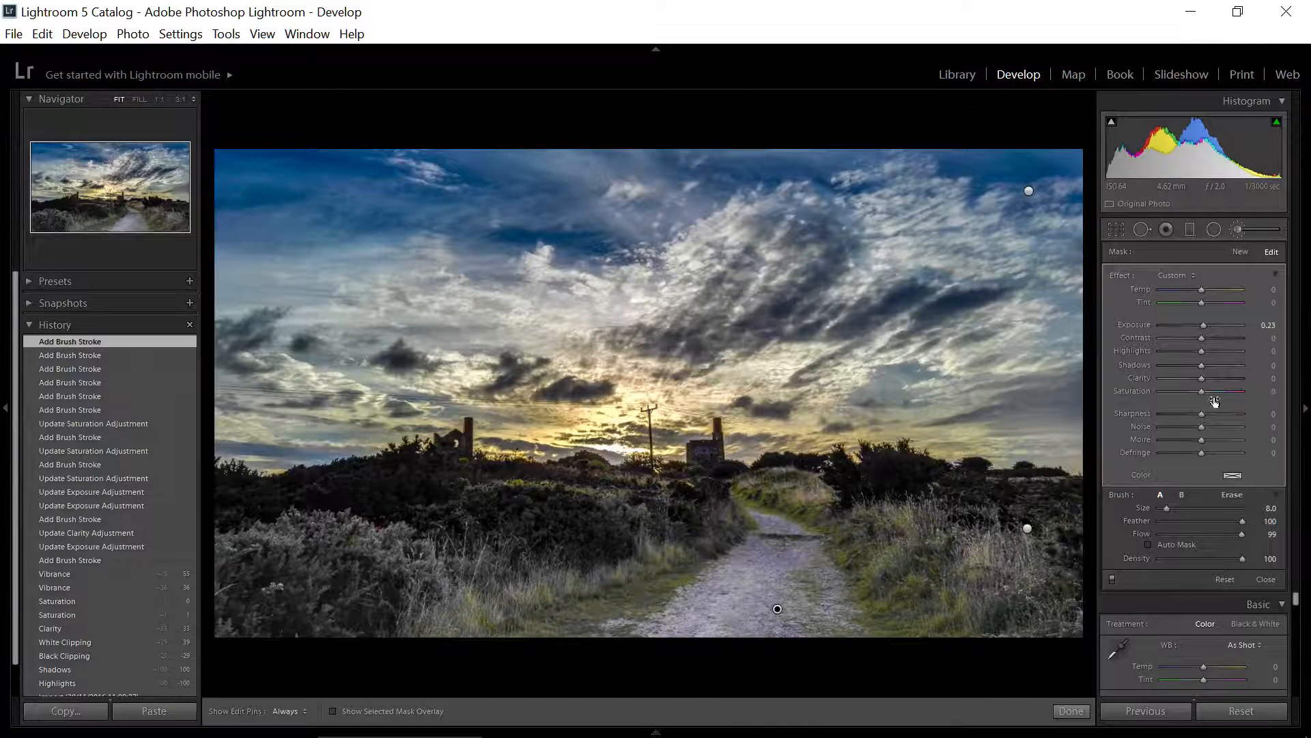
# Step: Try darker and brighter exposures on the path's brush adjustment and settle on 0.51
pyautogui.click(1223, 325)
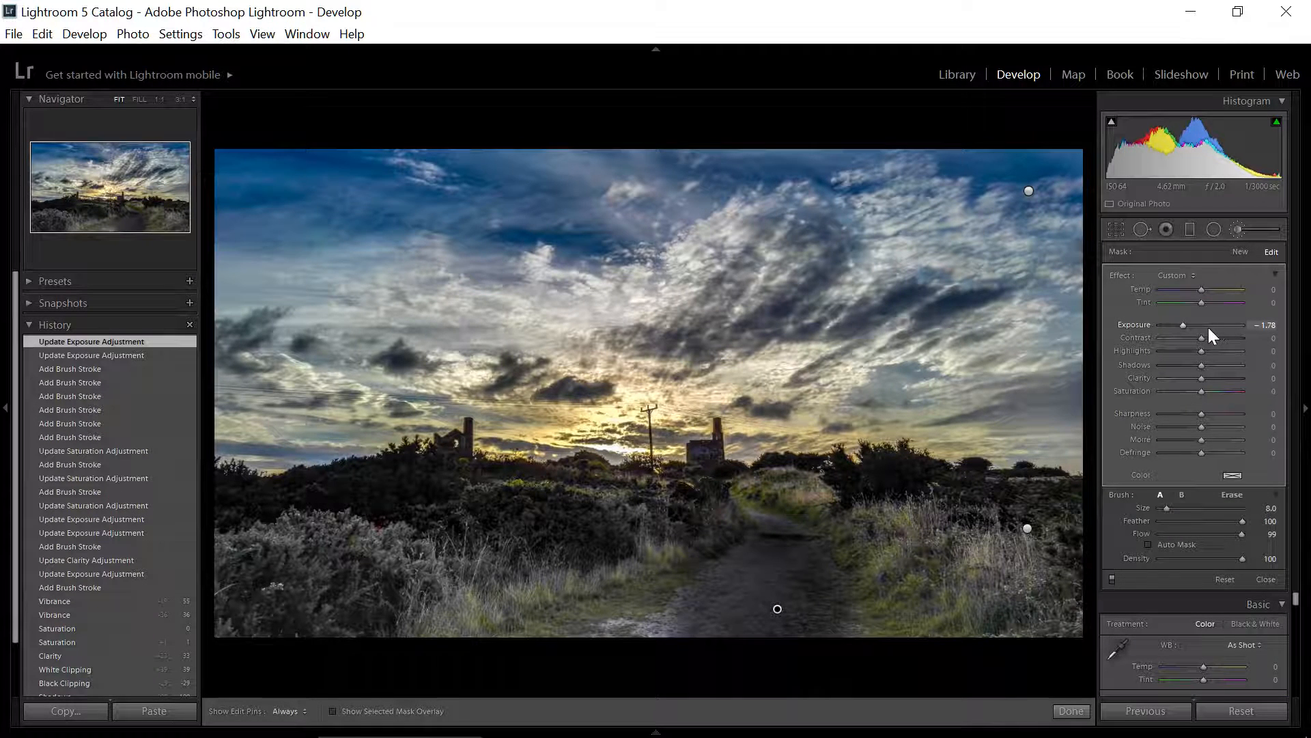
pyautogui.click(1208, 325)
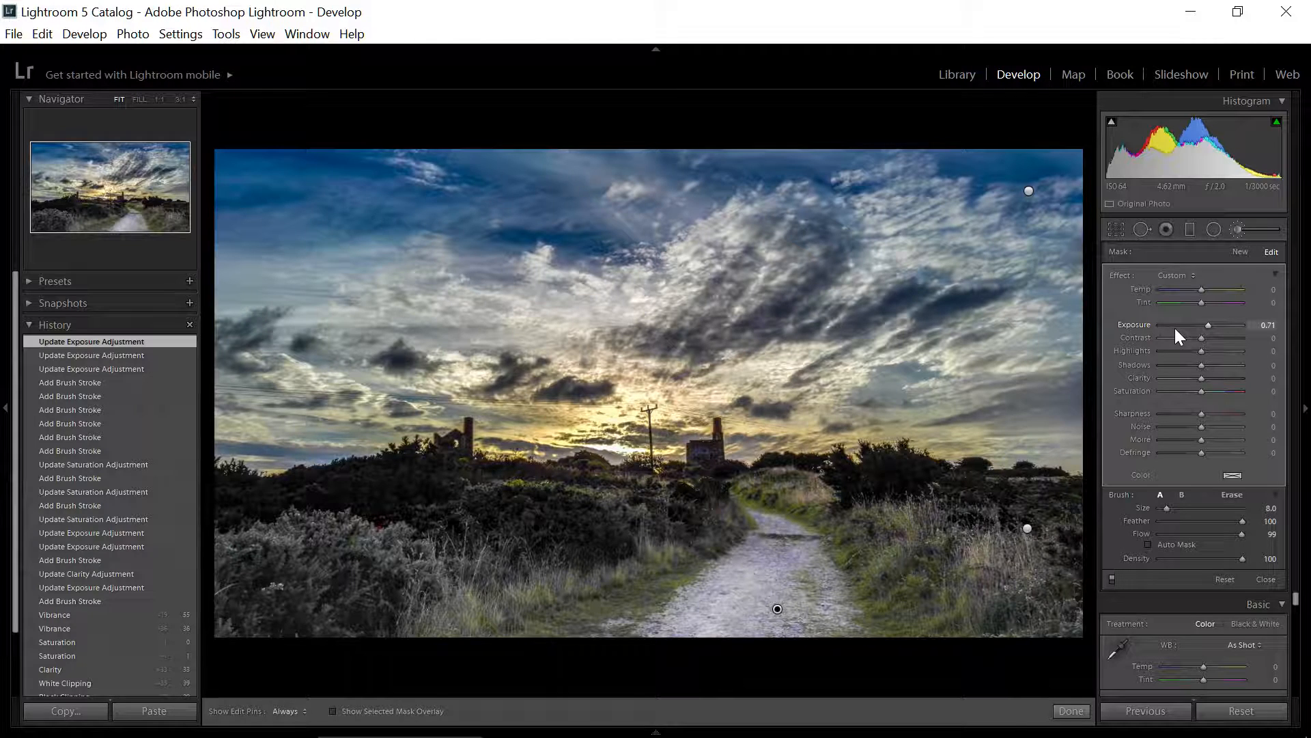
pyautogui.press('Down')
pyautogui.press('Down')
pyautogui.press('Down')
pyautogui.press('Down')
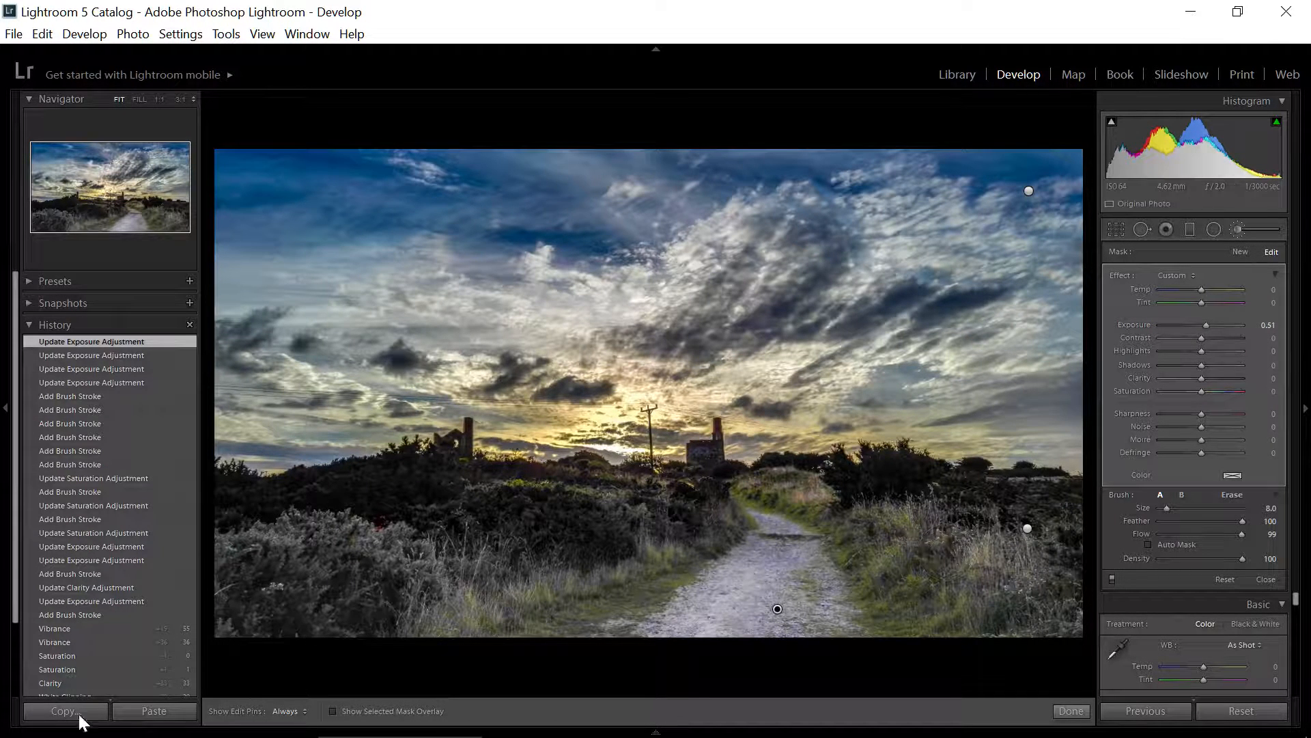
# Step: Compare the imported original with the latest exposure adjustment using the history states, ending on the edited version
pyautogui.scroll(-3, 147, 572)
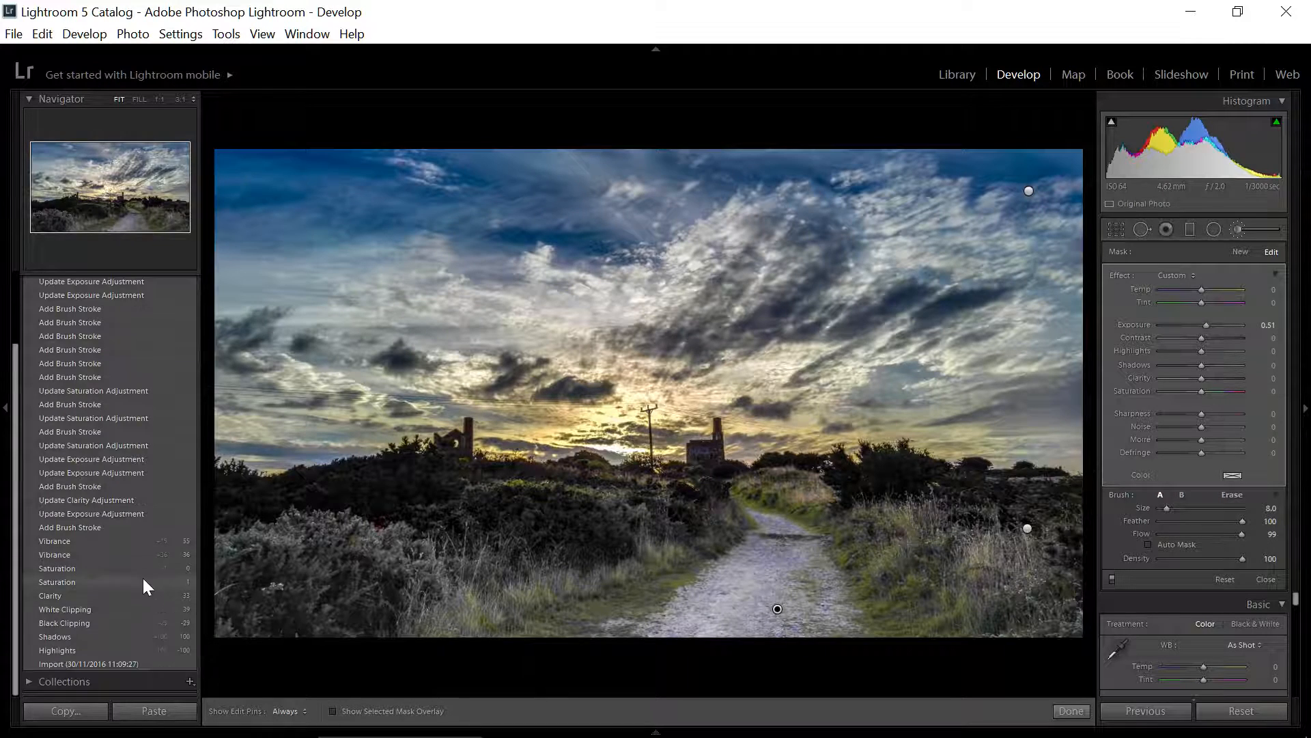
pyautogui.click(105, 664)
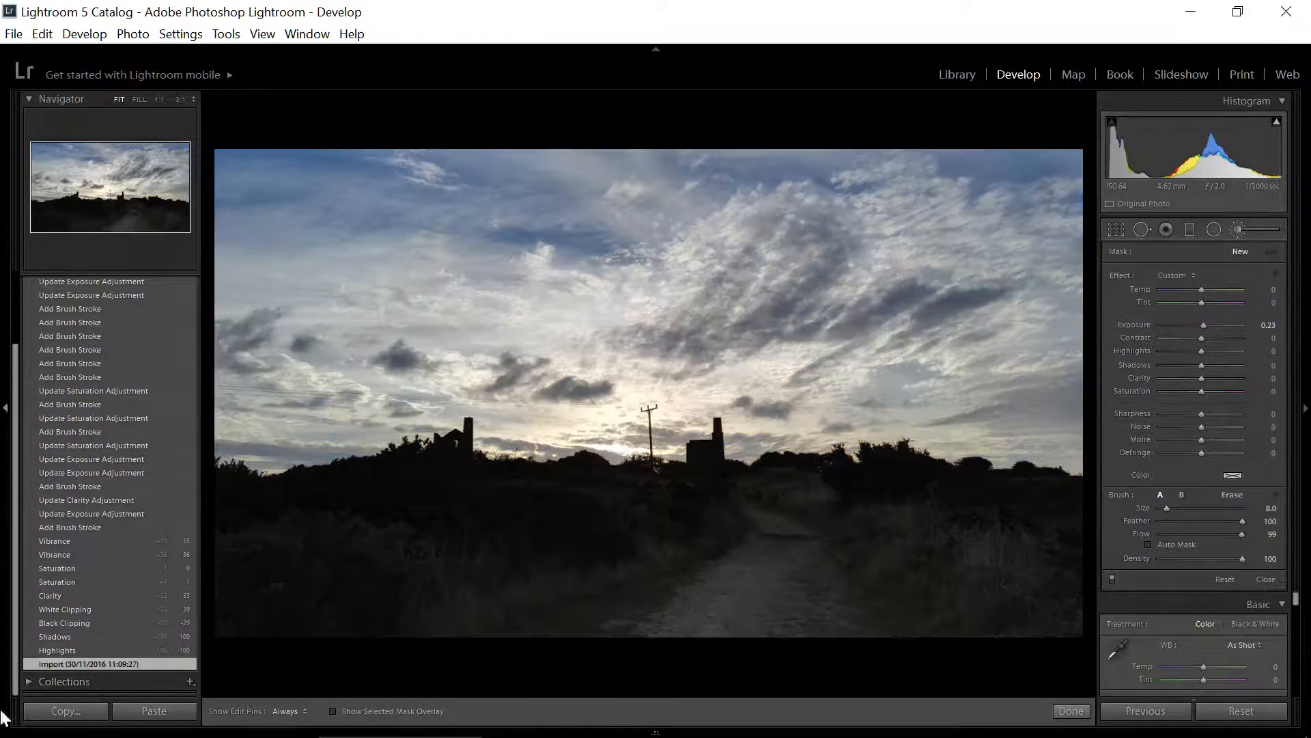
pyautogui.scroll(3, 18, 604)
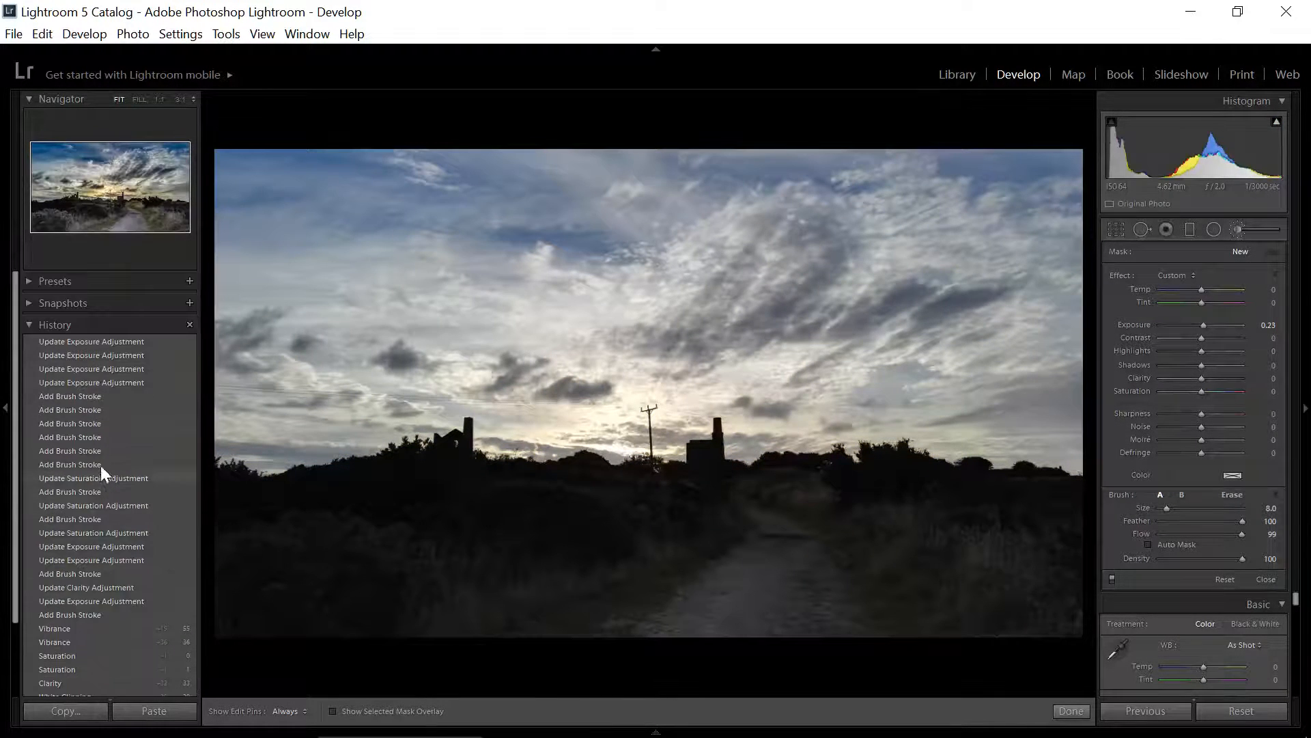
pyautogui.click(90, 341)
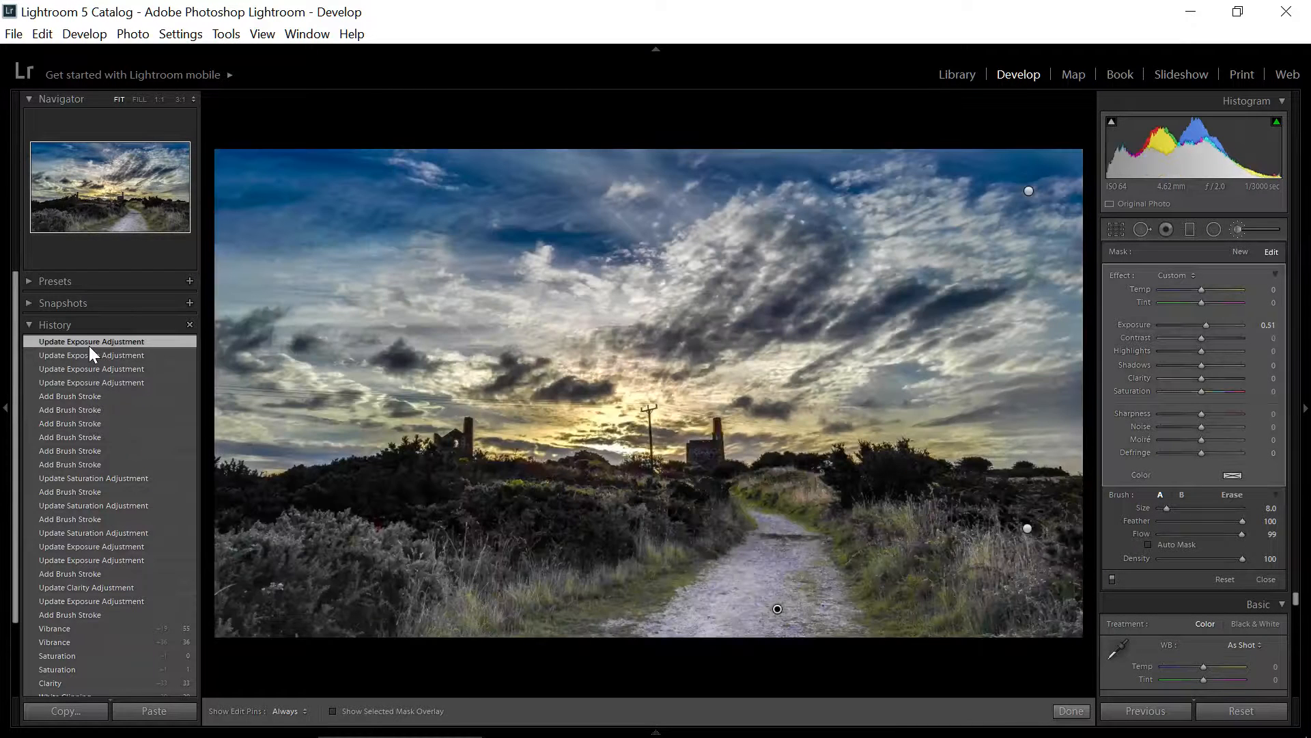